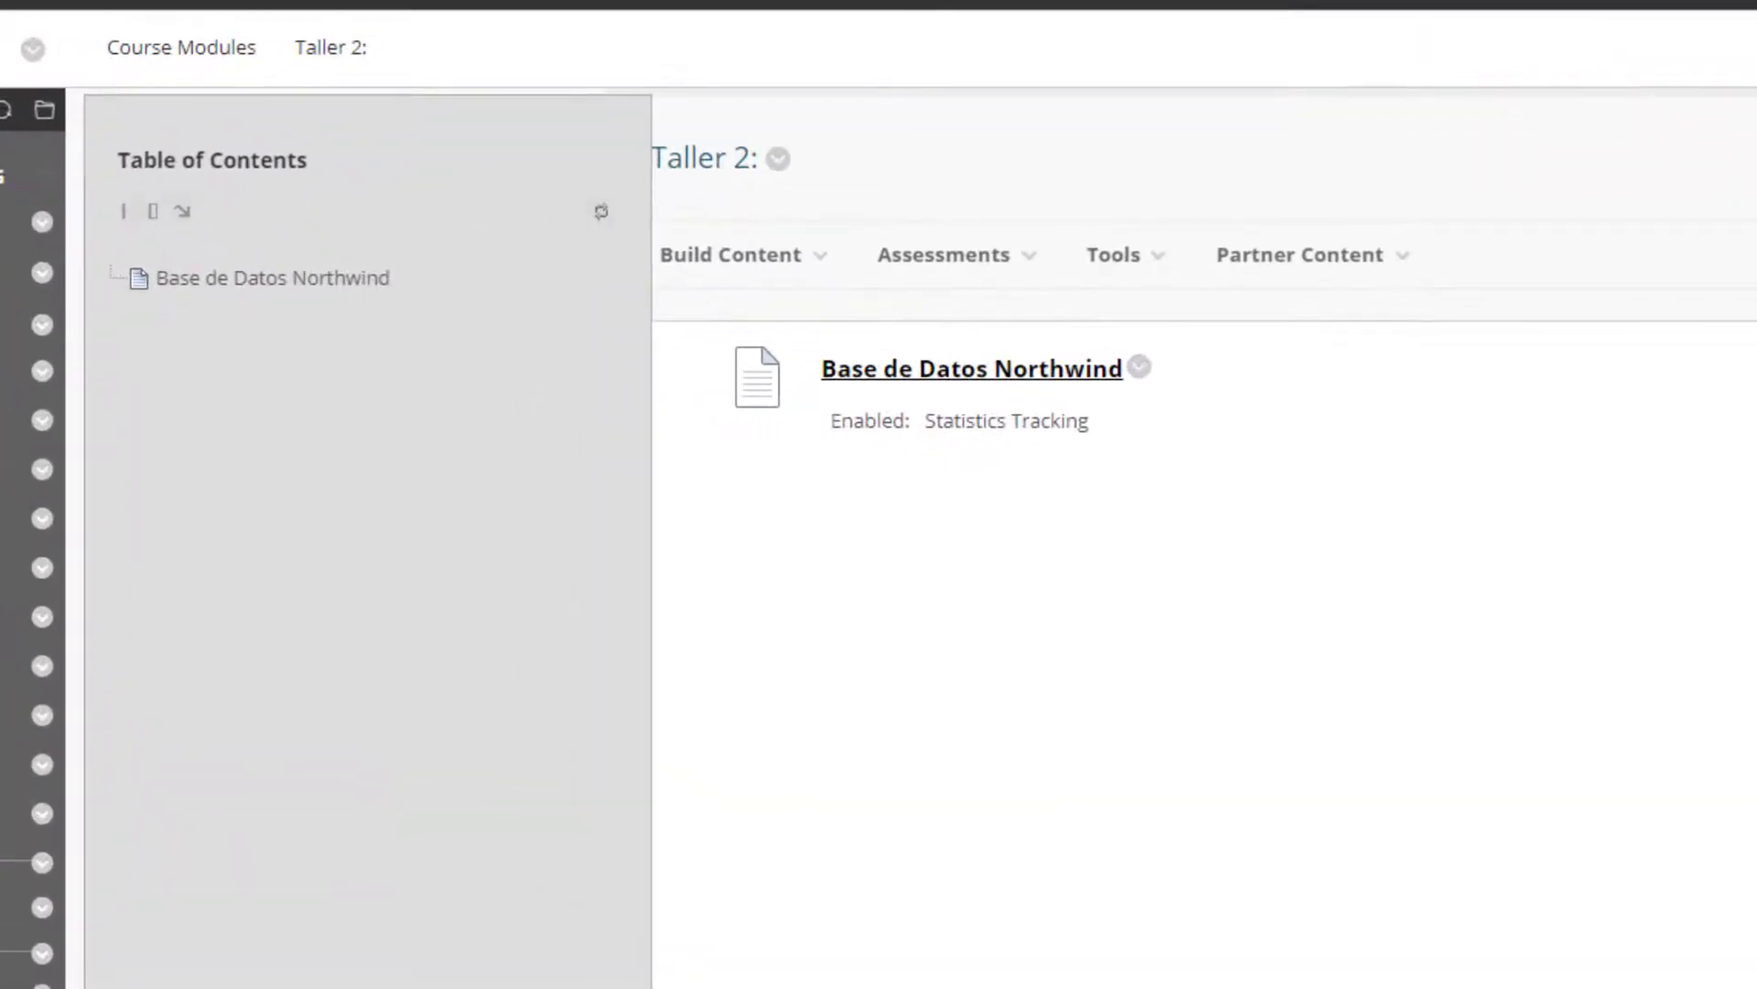
Download NorthWind.zip from the Base de Datos Northwind course item and open the archive from the Downloads folder.
{"action": "left_click", "coordinate": [976, 379]}
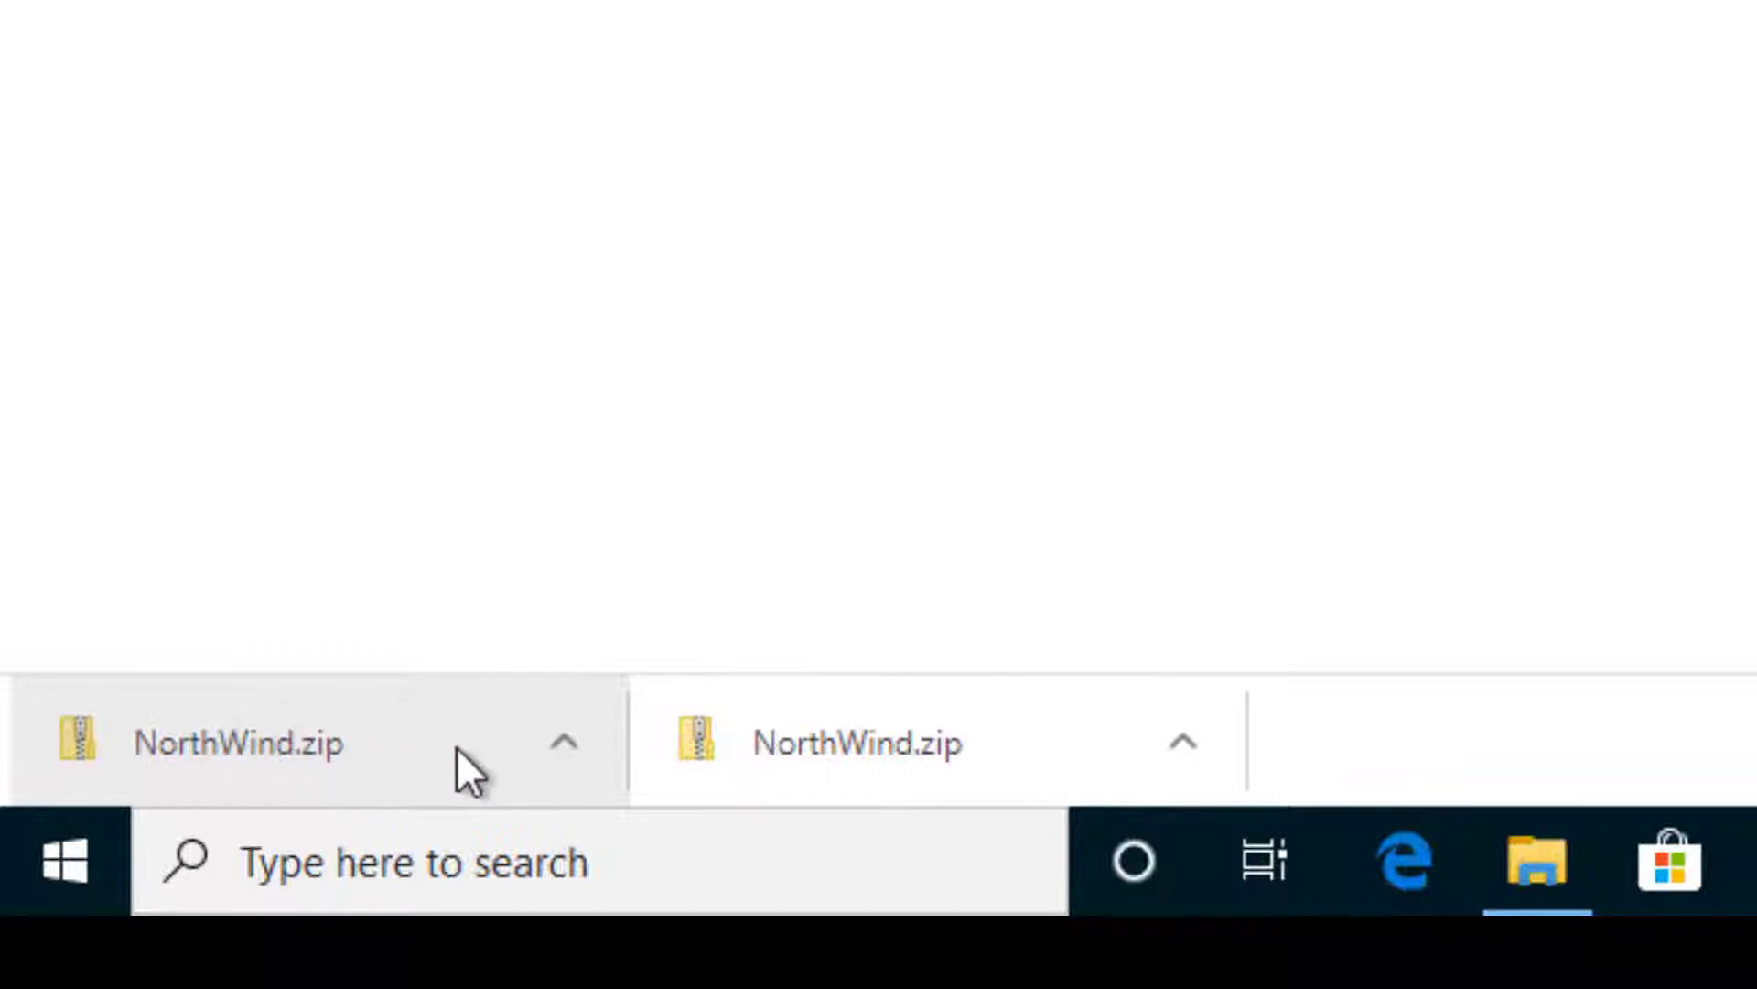
{"action": "left_click", "coordinate": [561, 751]}
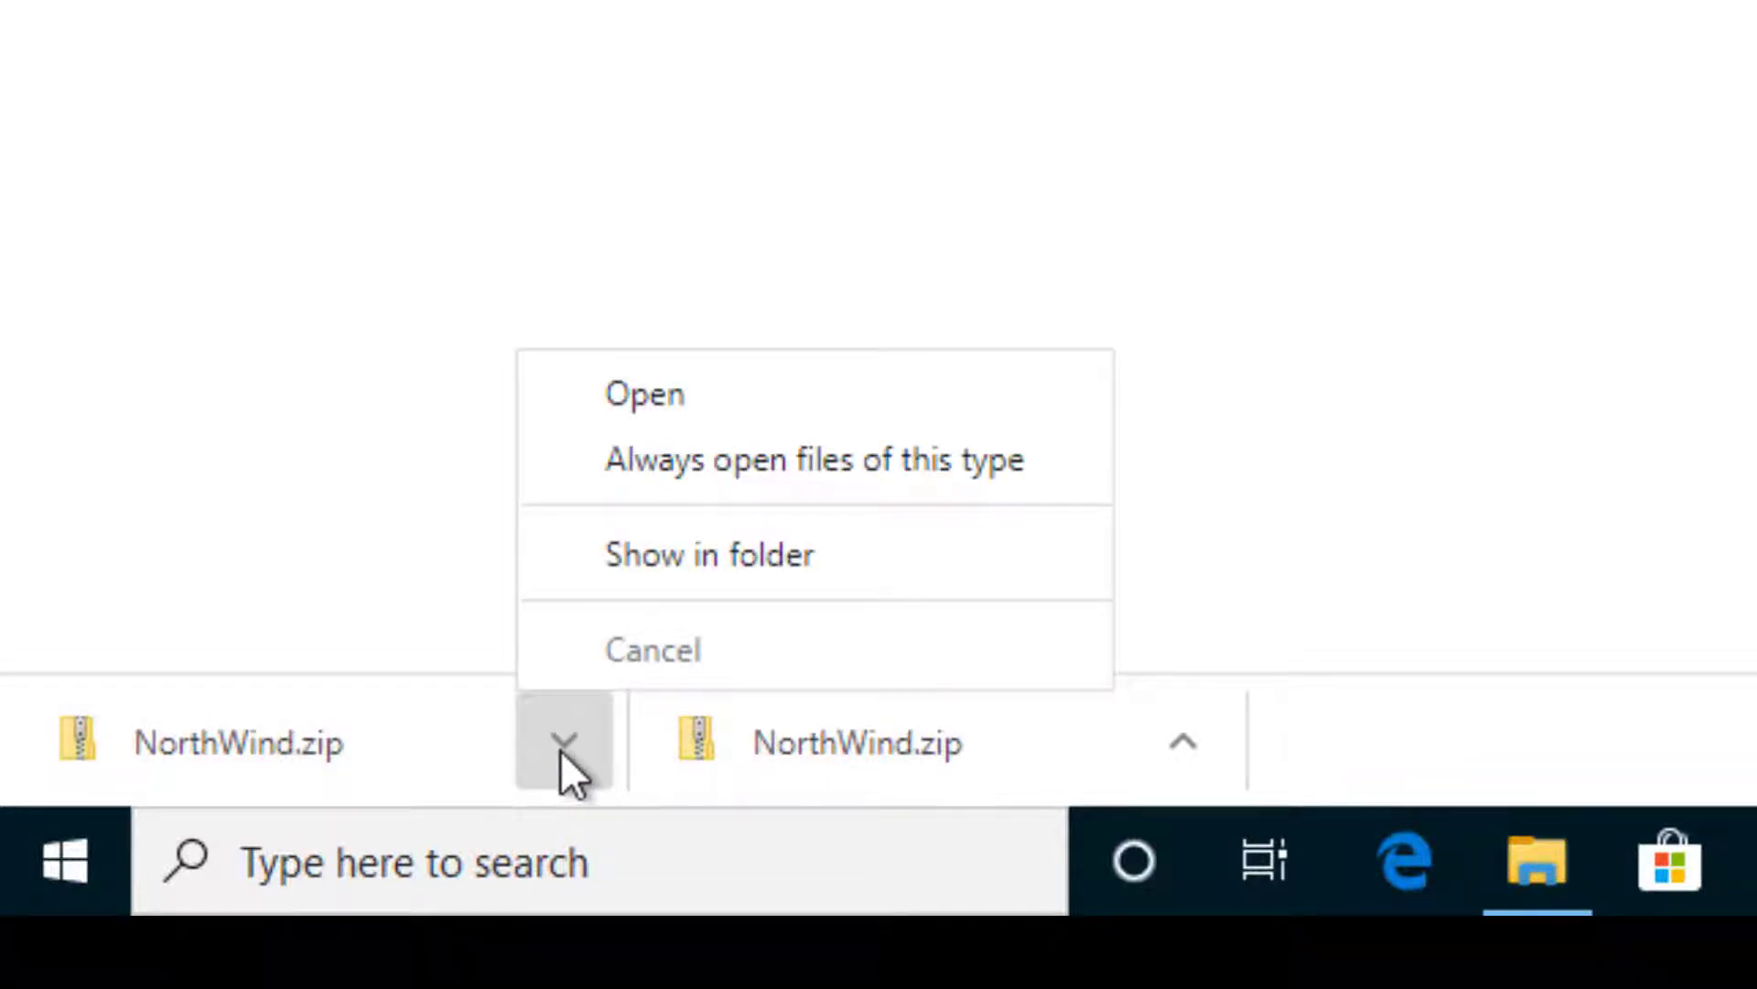
{"action": "left_click", "coordinate": [716, 551]}
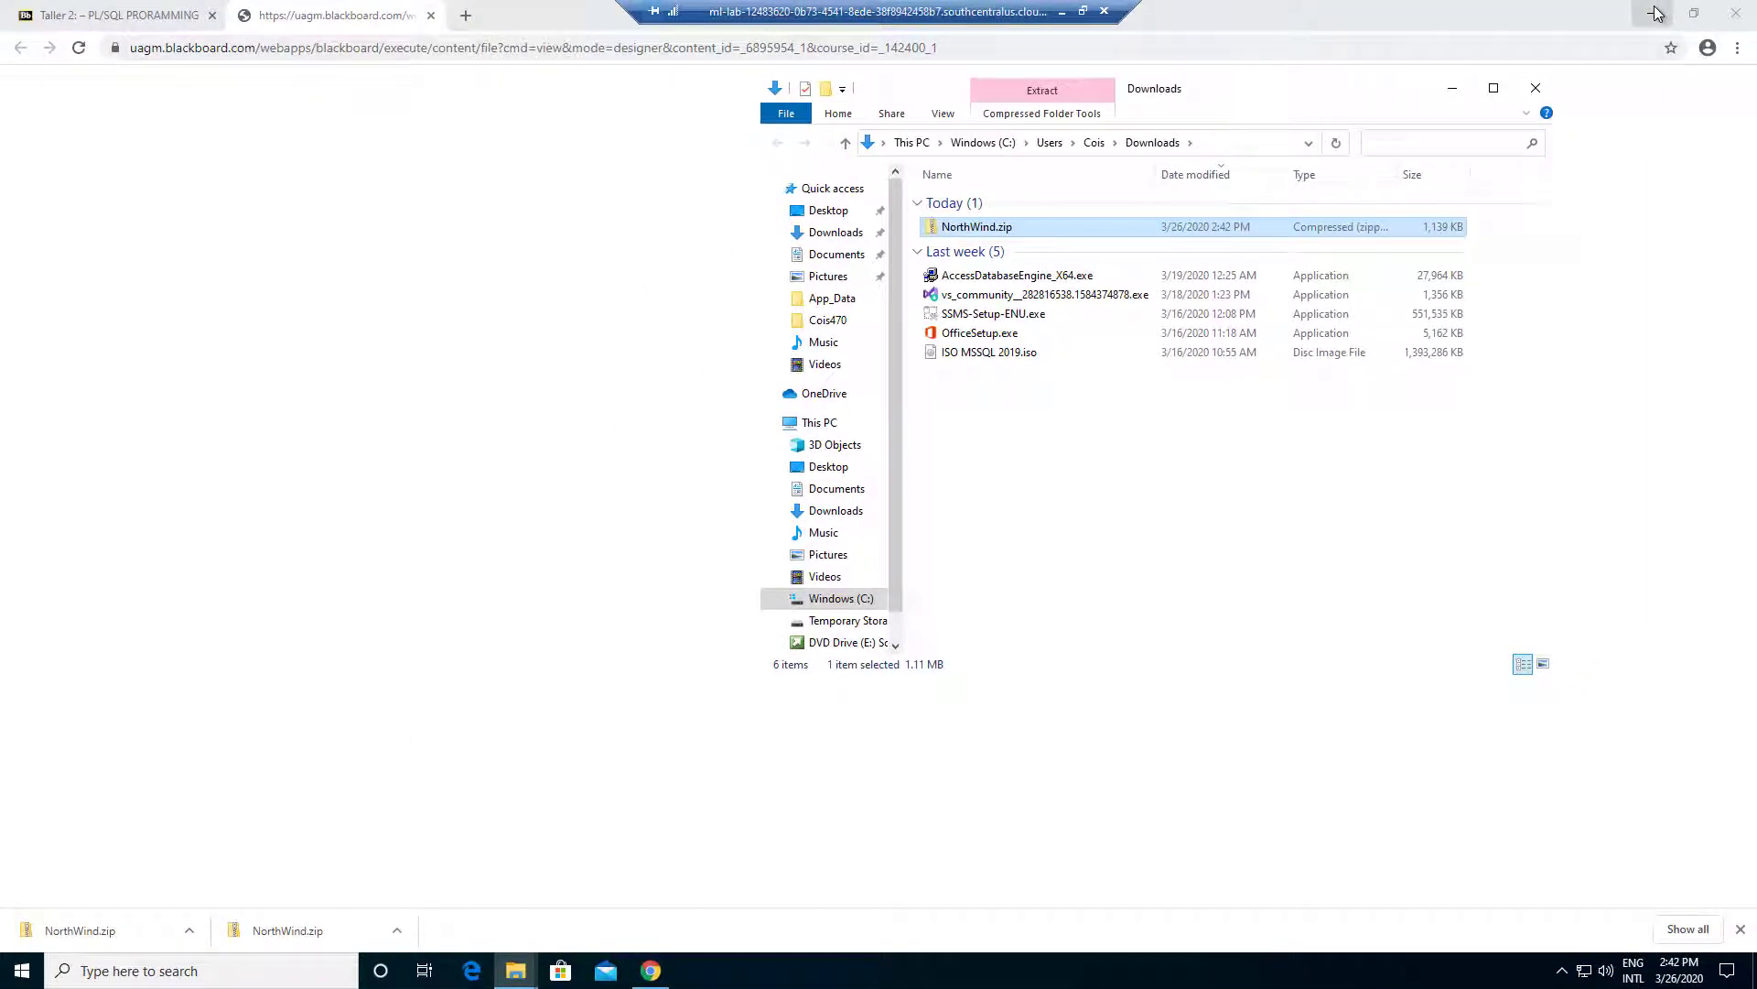
{"action": "left_click", "coordinate": [1655, 13]}
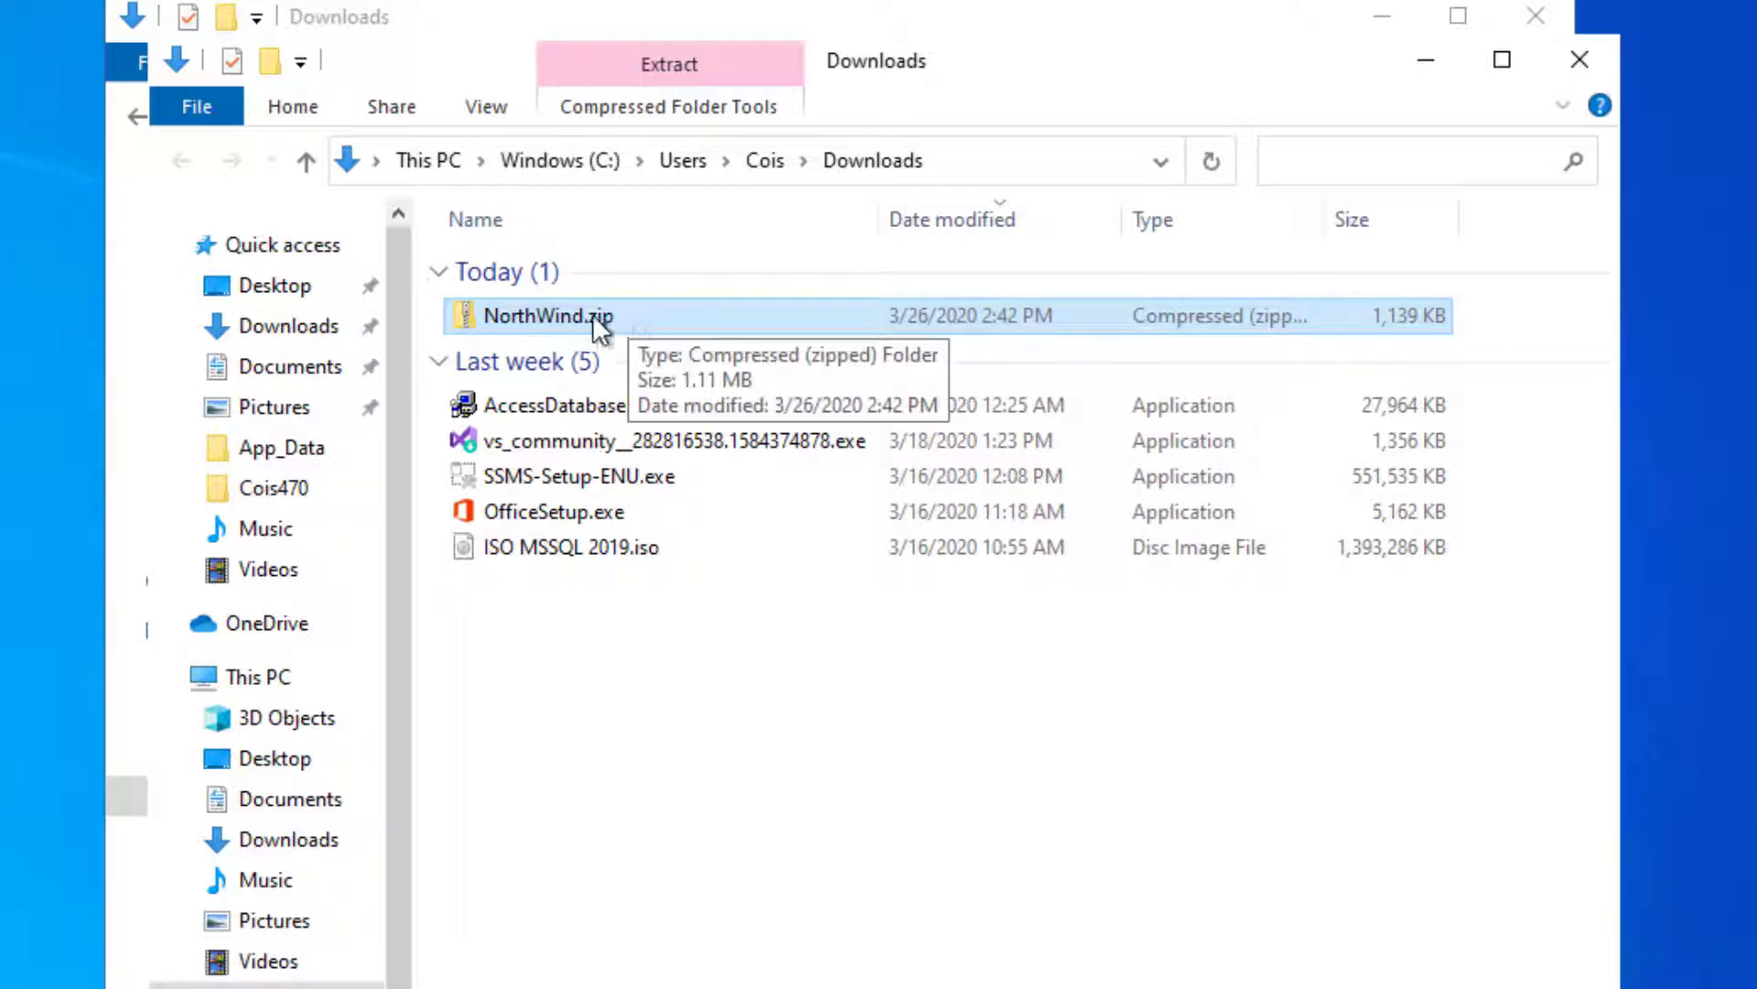
{"action": "double_click", "coordinate": [570, 306]}
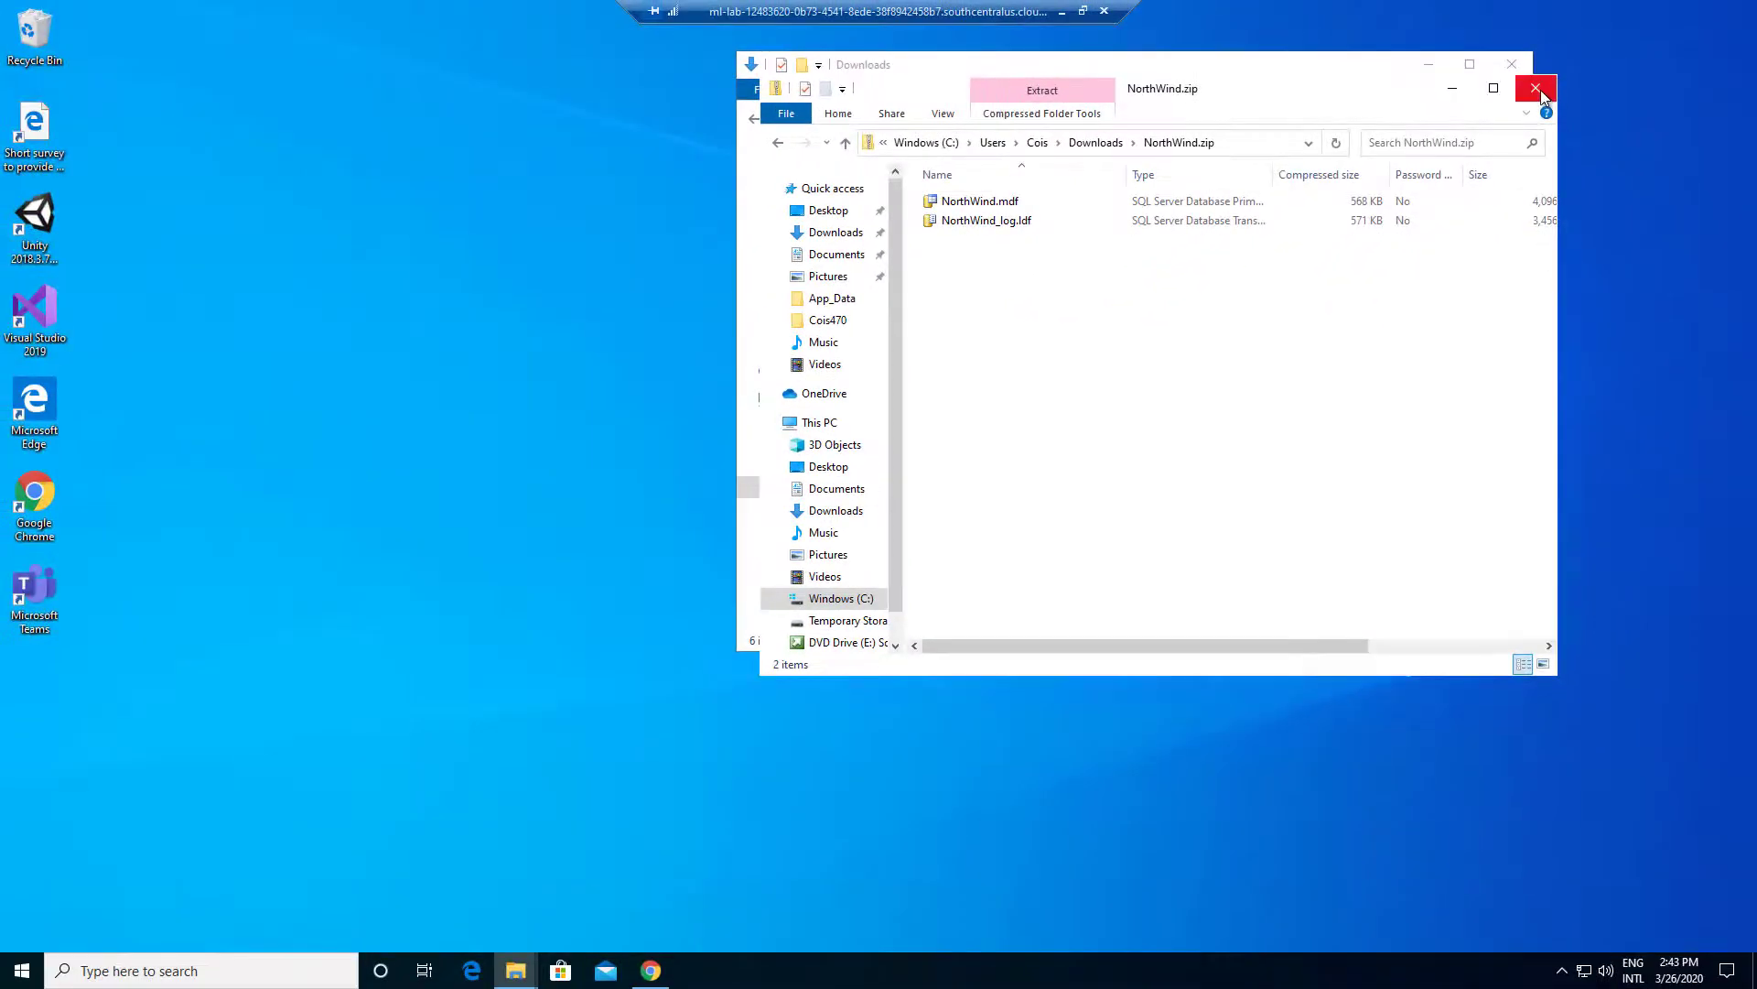
Close the extra Downloads window and move the NorthWind.zip window aside to make room on the desktop.
{"action": "left_click_drag", "start_coordinate": [1331, 92], "coordinate": [1383, 160]}
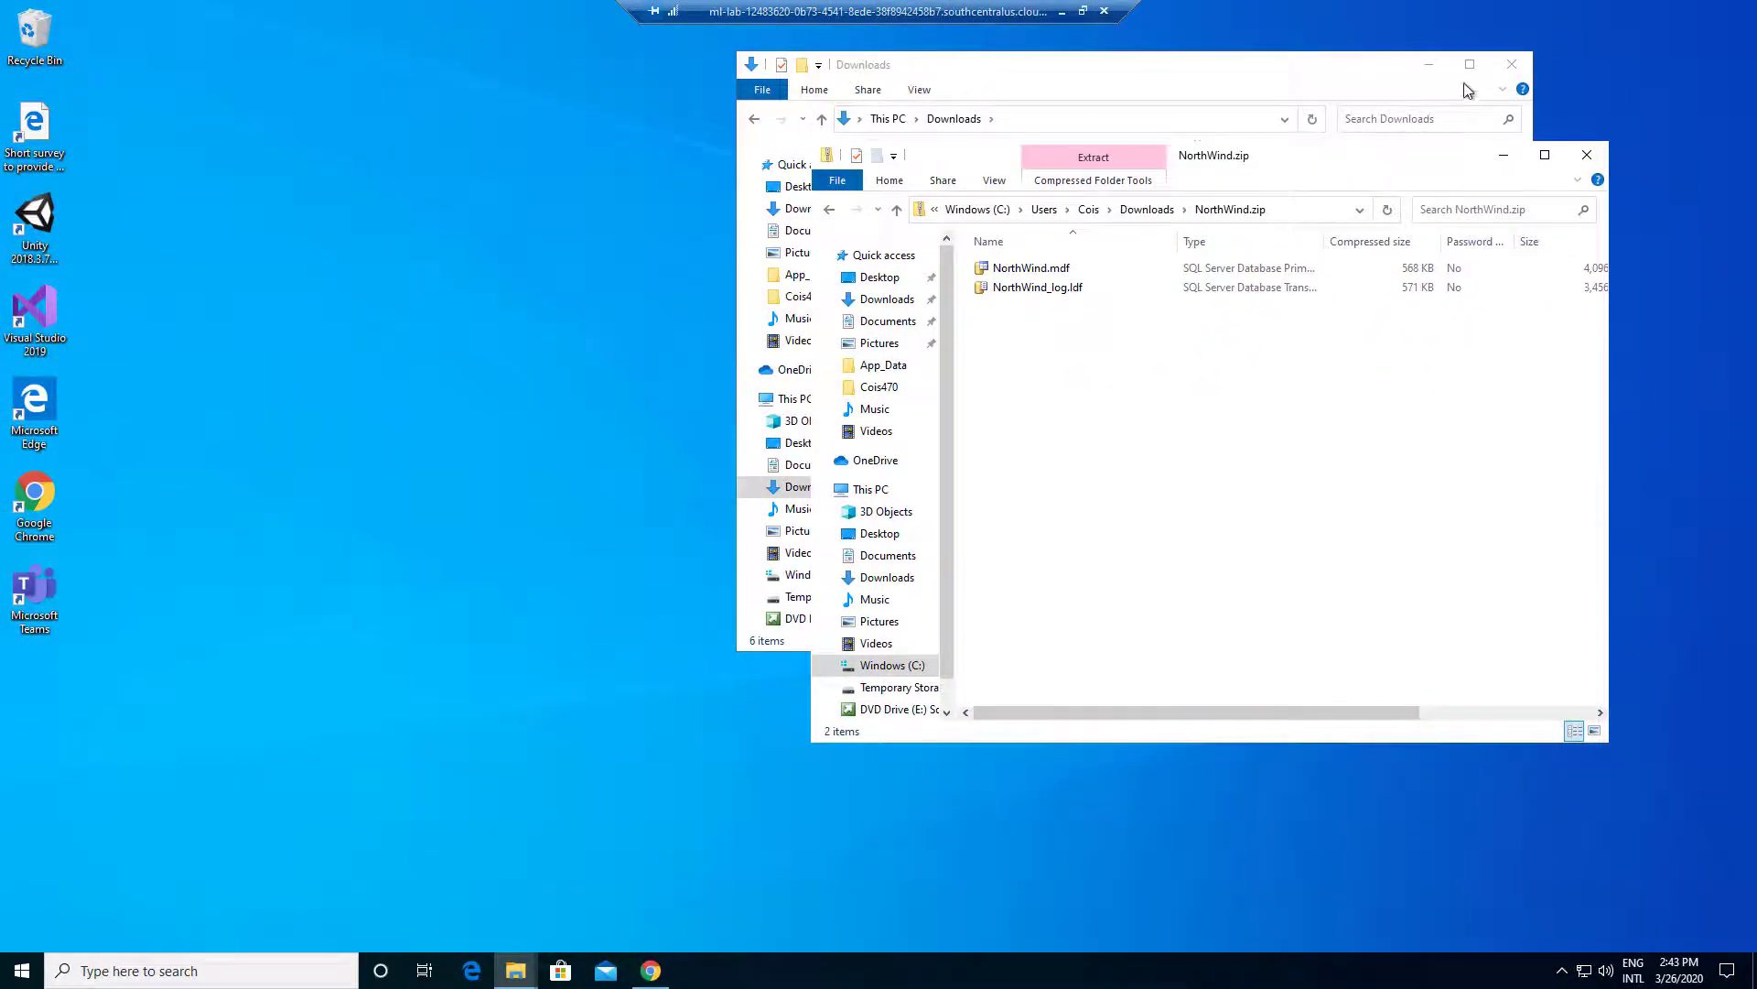
{"action": "left_click", "coordinate": [1511, 64]}
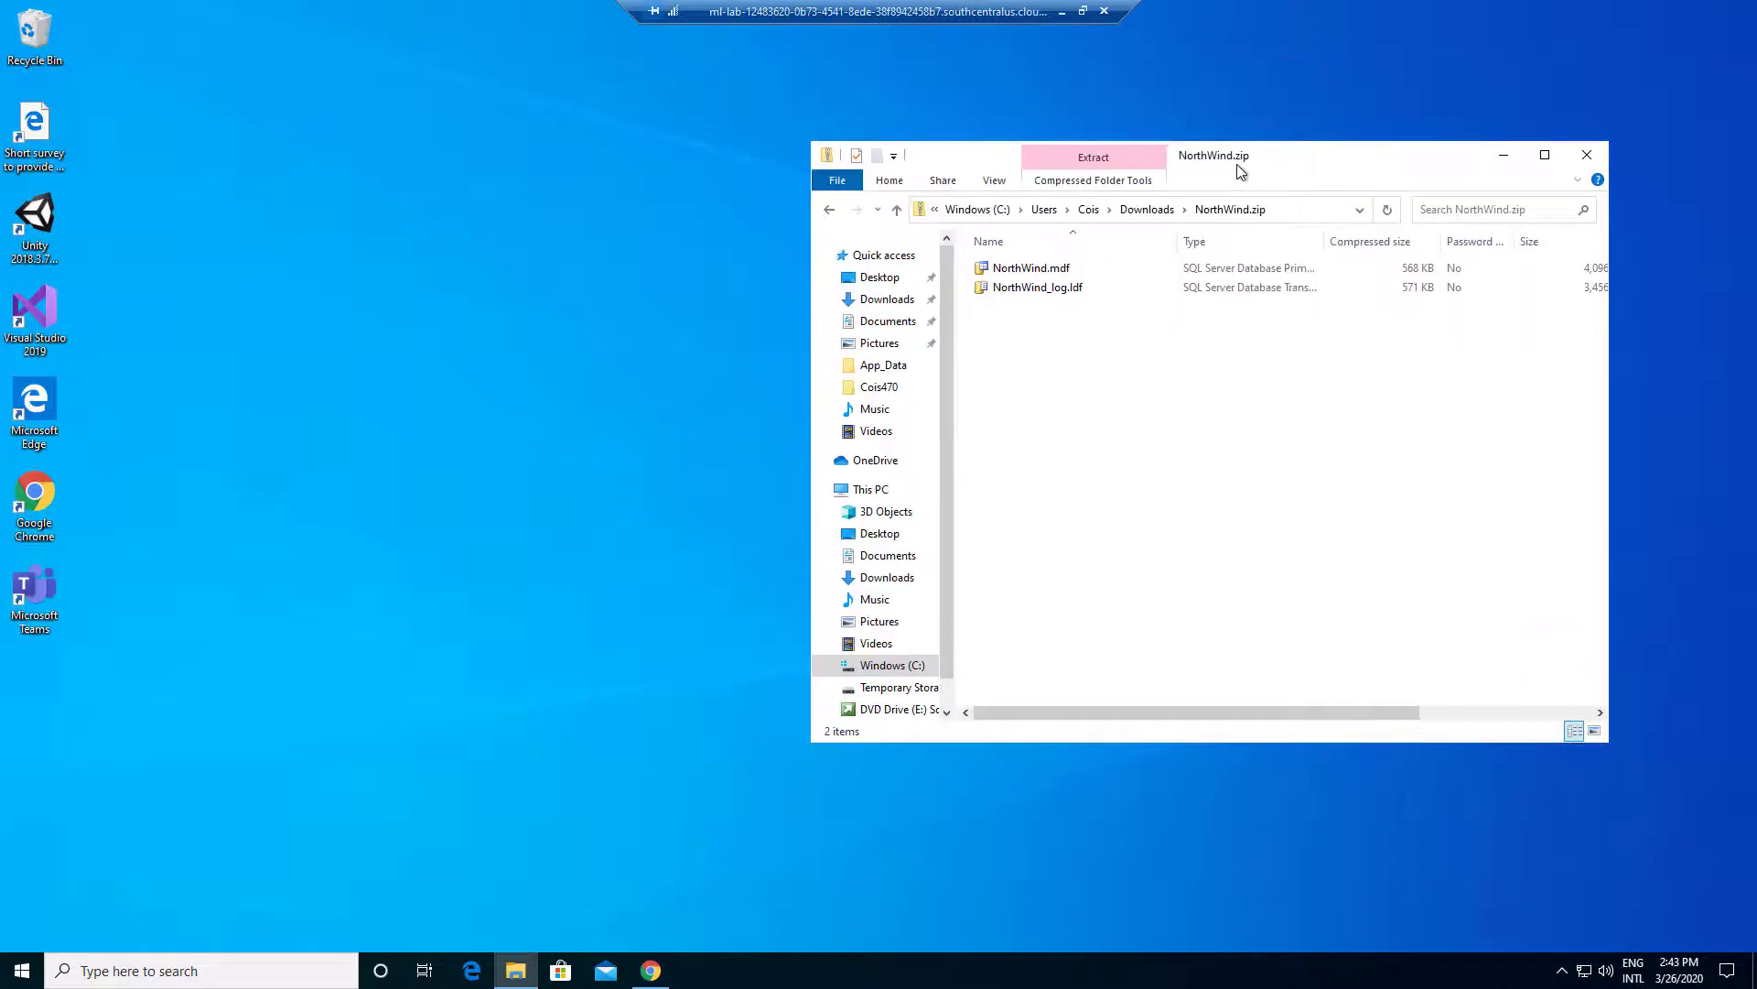
{"action": "left_click_drag", "start_coordinate": [1353, 163], "coordinate": [1424, 105]}
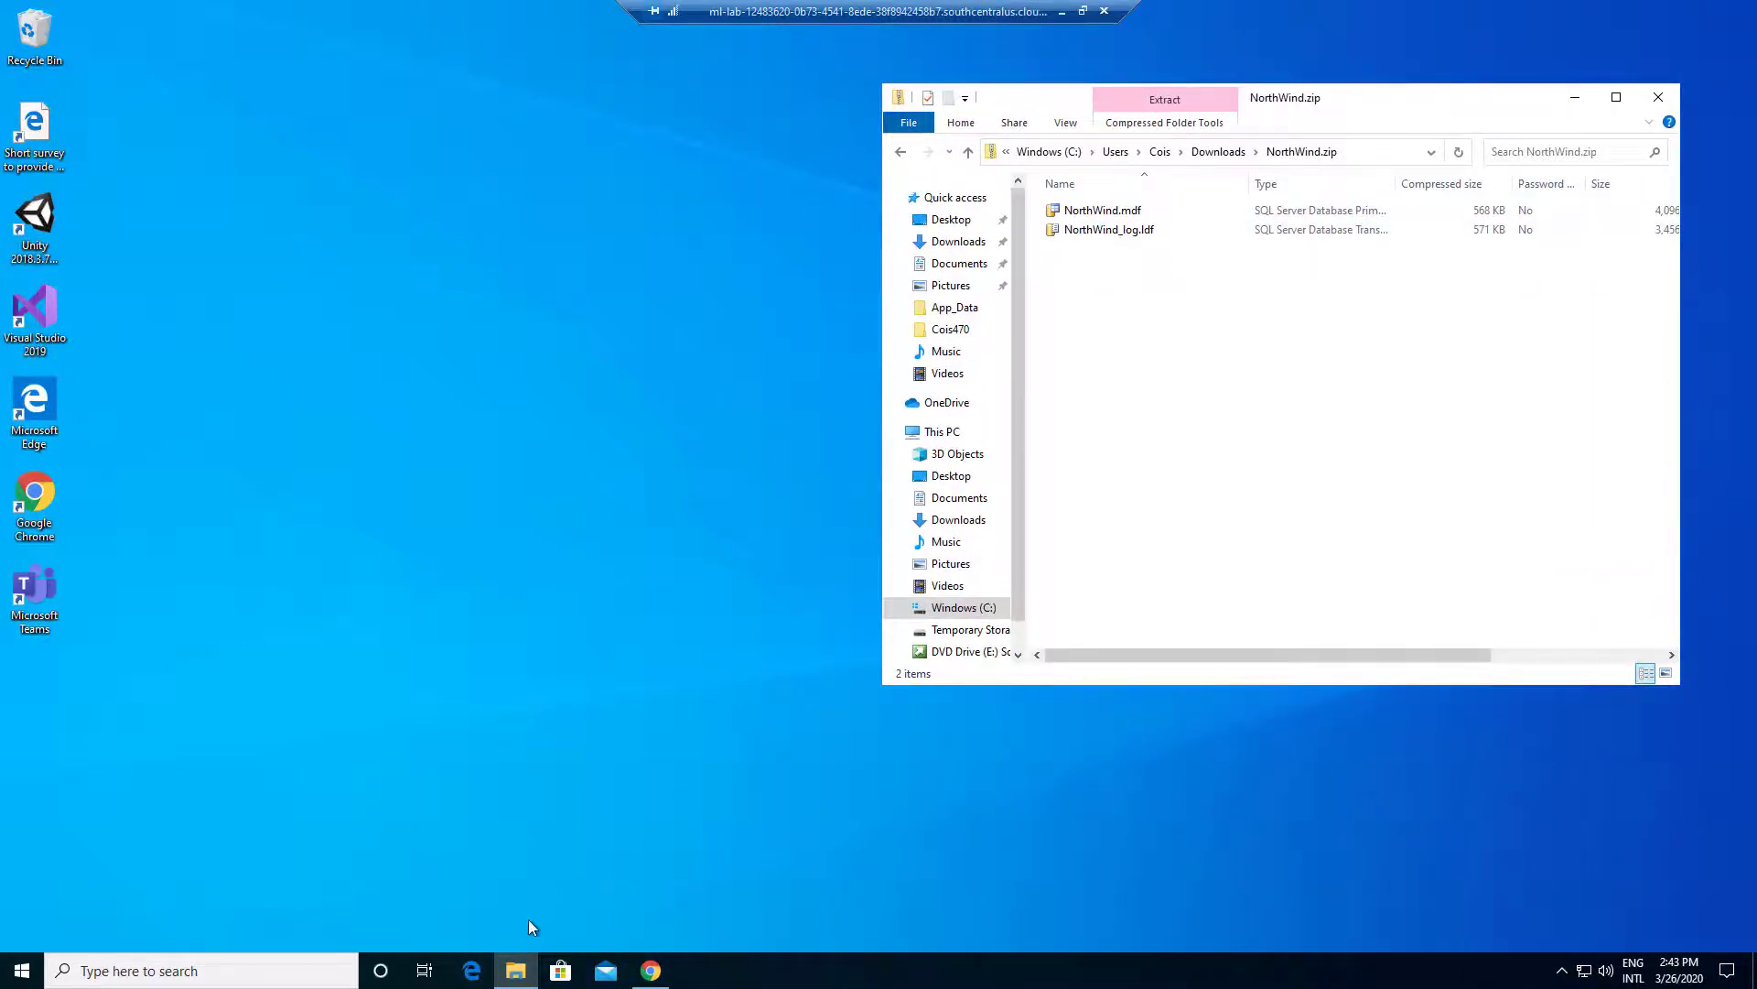
In a second File Explorer window beside the archive, open C:\Program Files\Microsoft SQL Server\MSSQL15.COIS\MSSQL\DATA.
{"action": "right_click", "coordinate": [515, 968]}
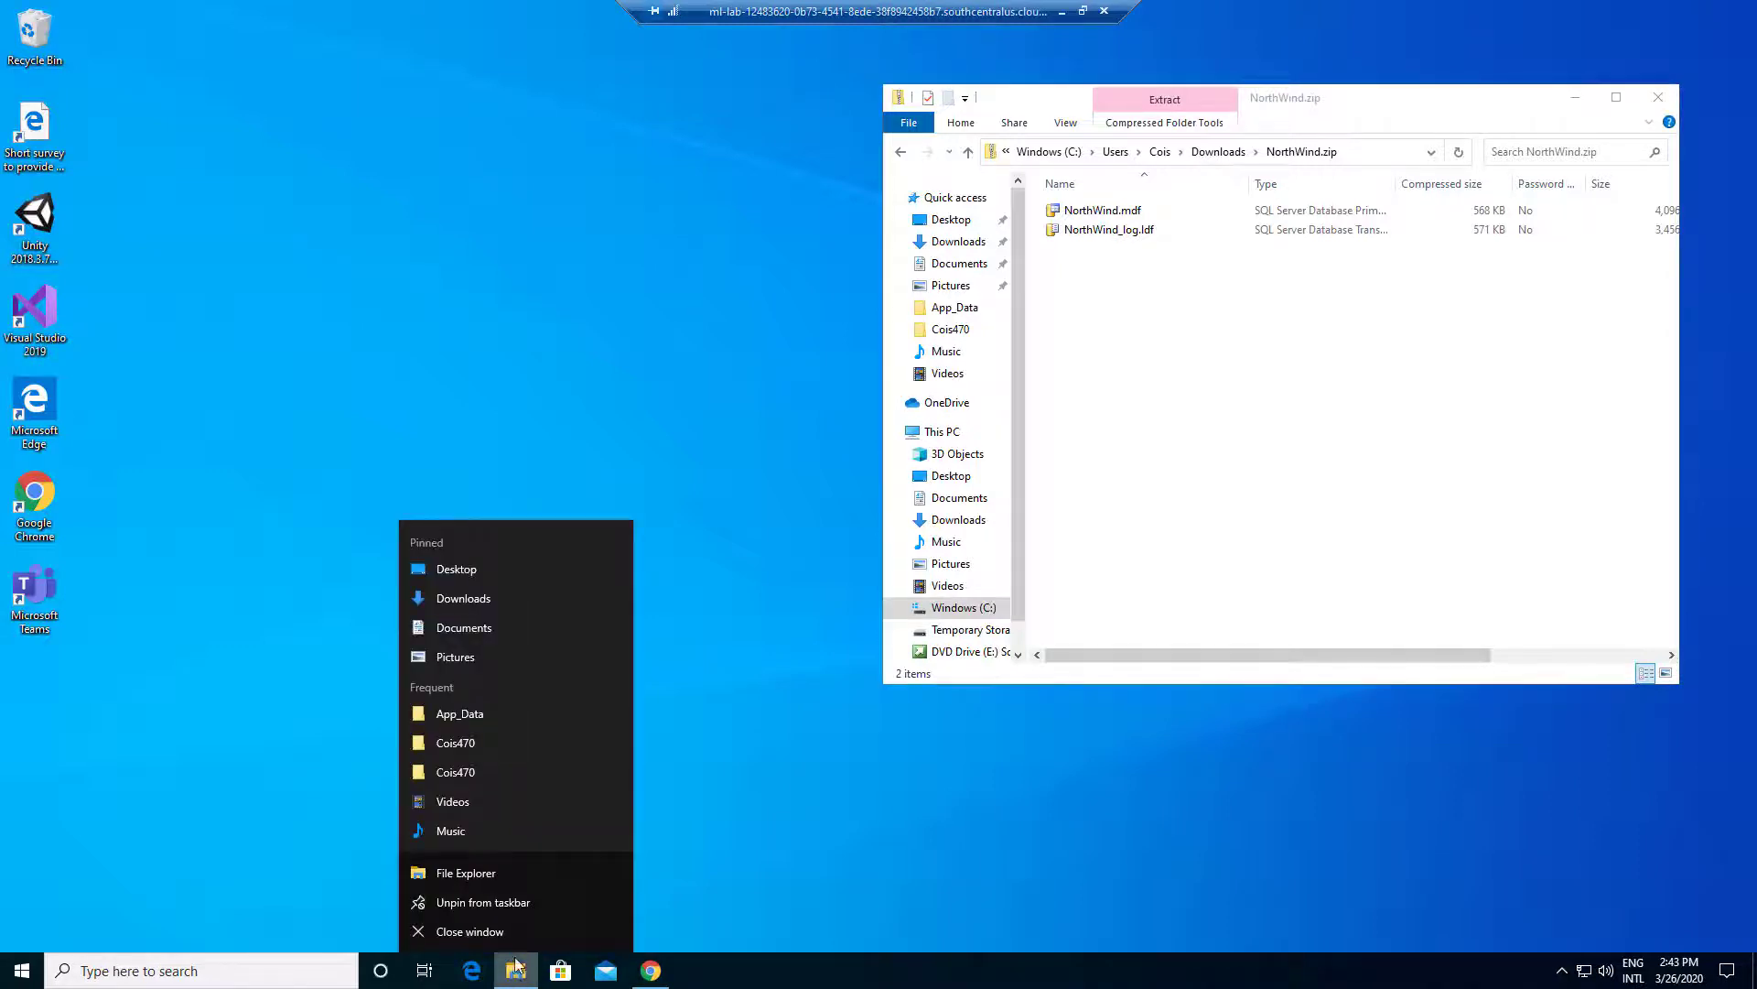
{"action": "left_click", "coordinate": [483, 871]}
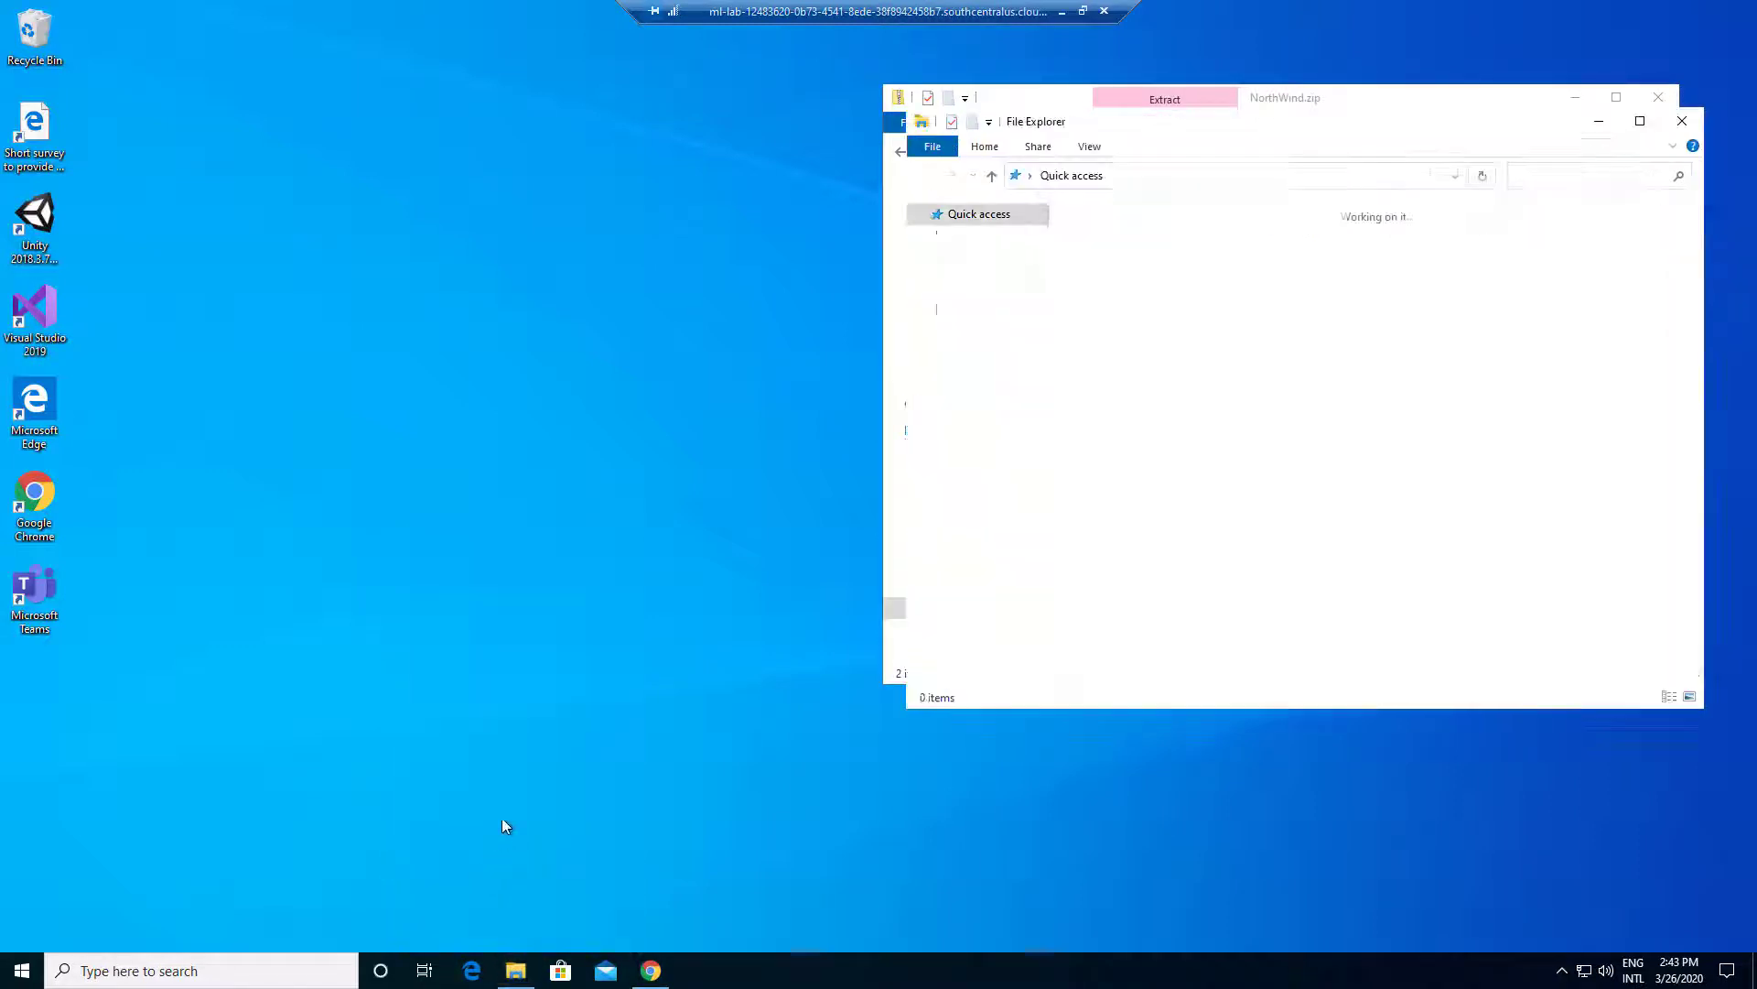
{"action": "left_click_drag", "start_coordinate": [1109, 117], "coordinate": [481, 101]}
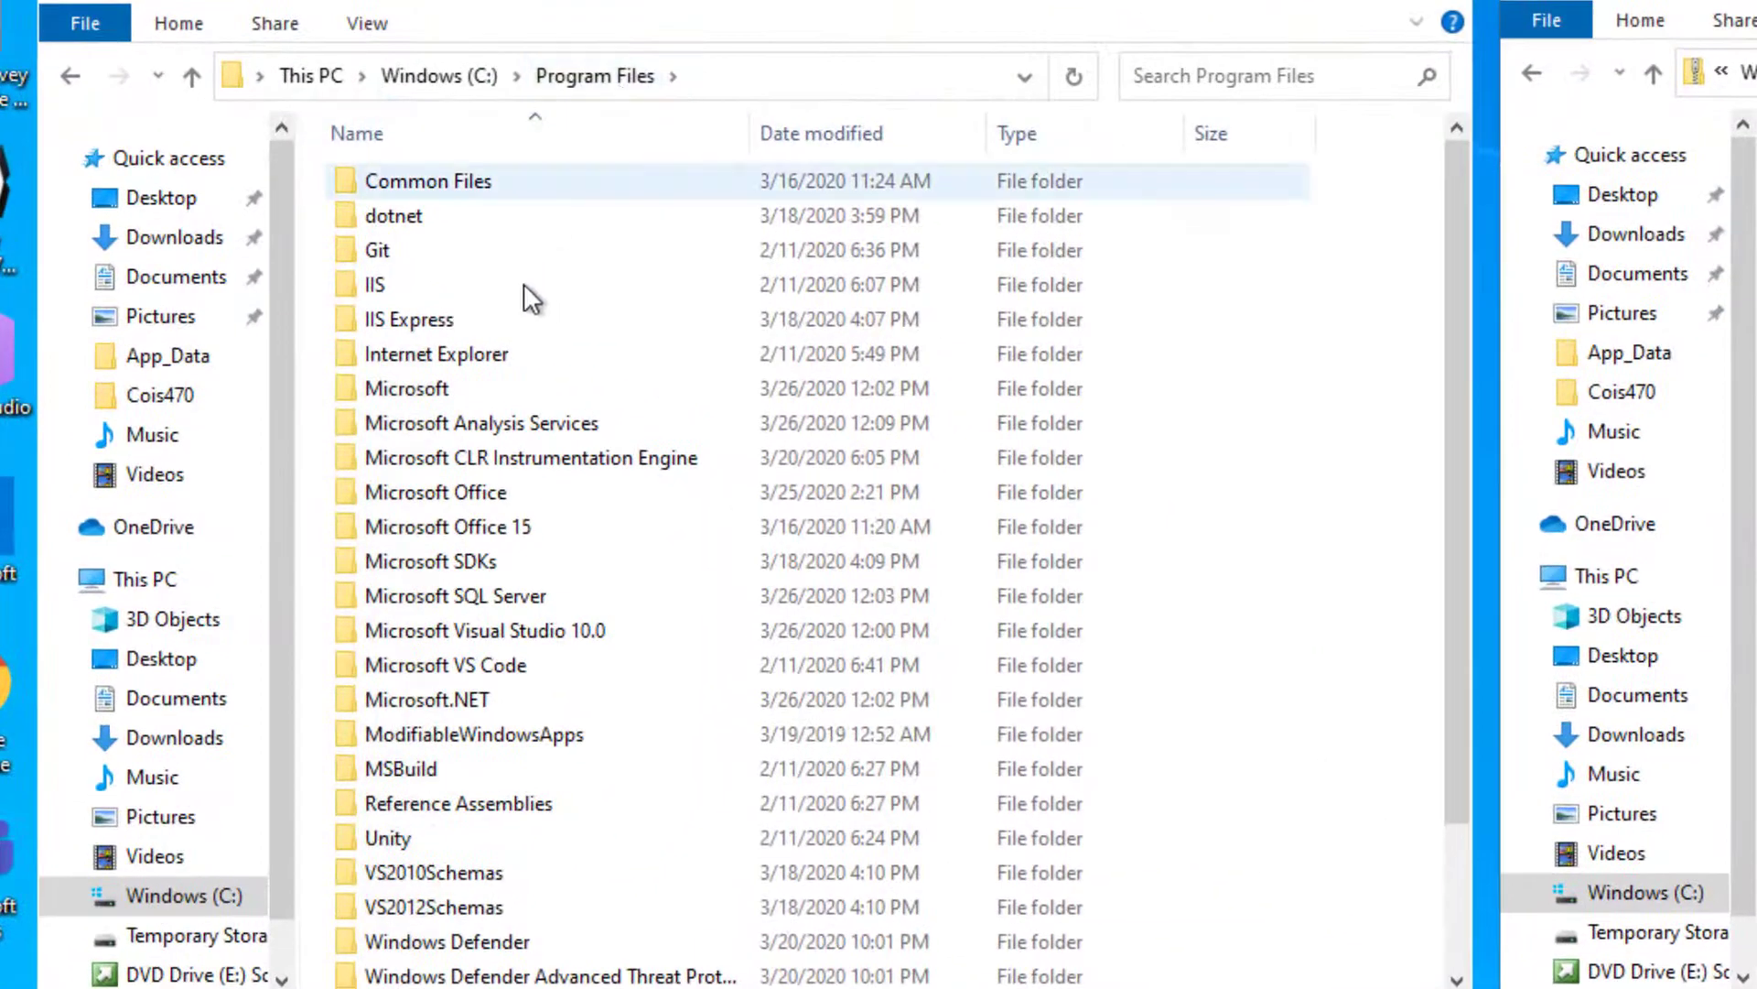
{"action": "double_click", "coordinate": [487, 595]}
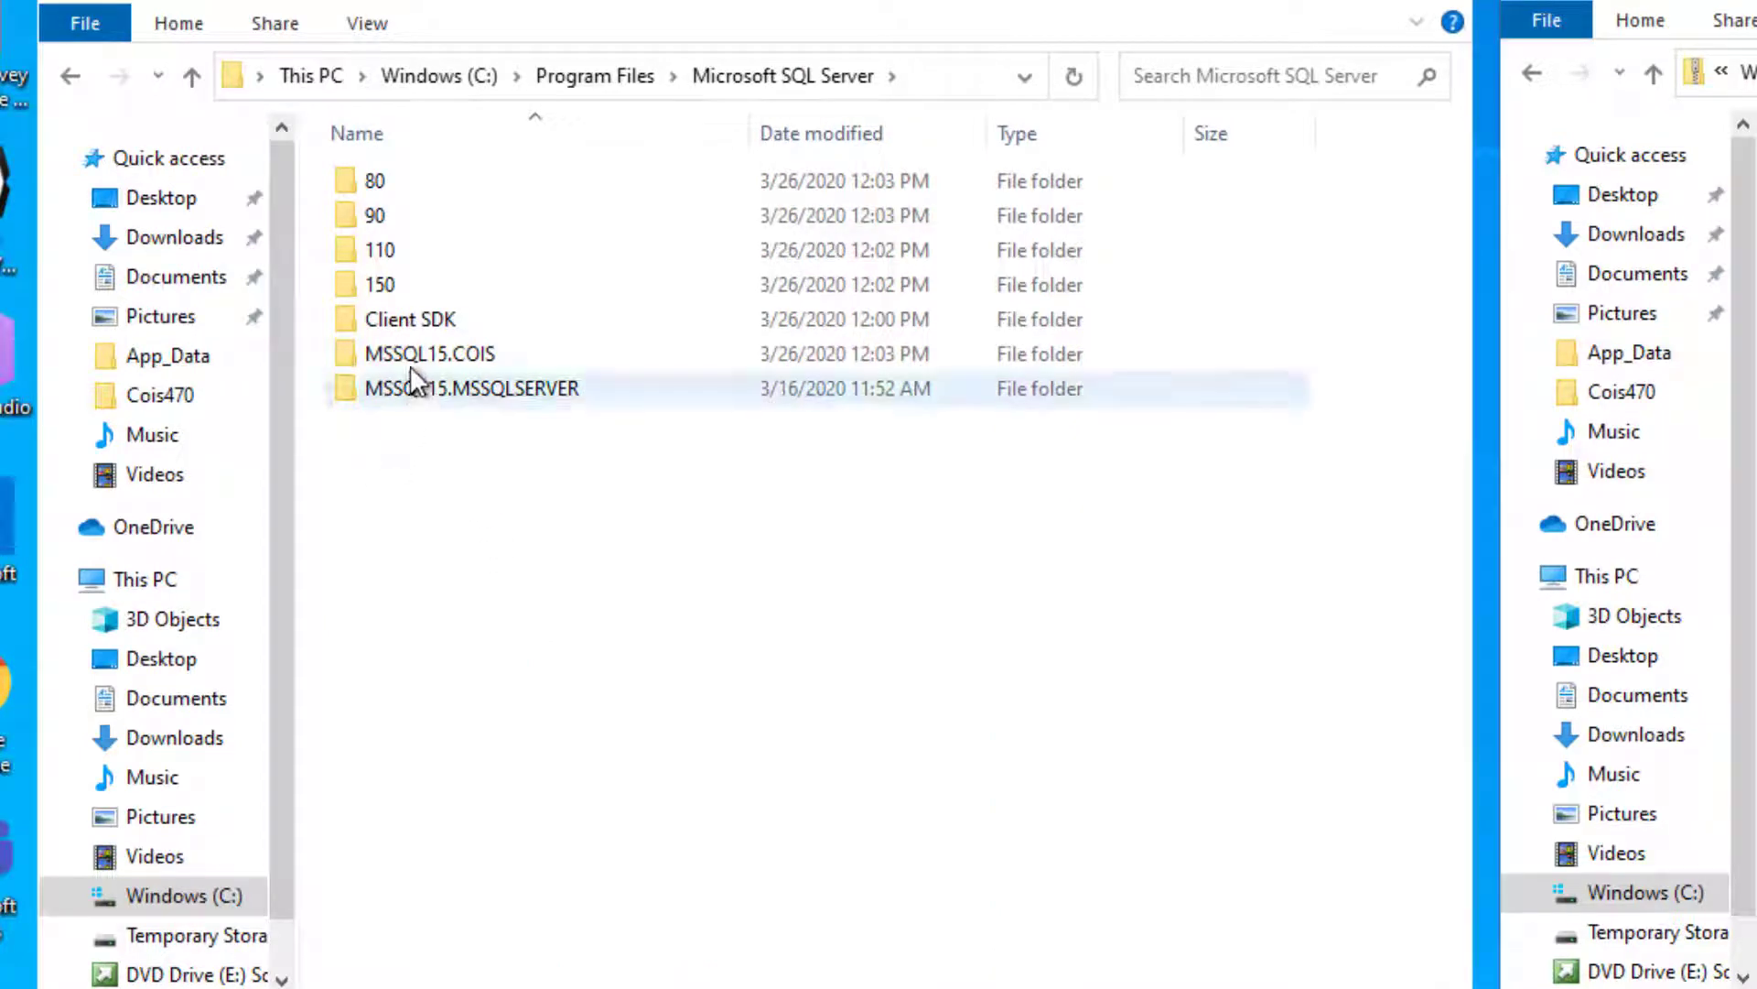
{"action": "mouse_move", "coordinate": [487, 357]}
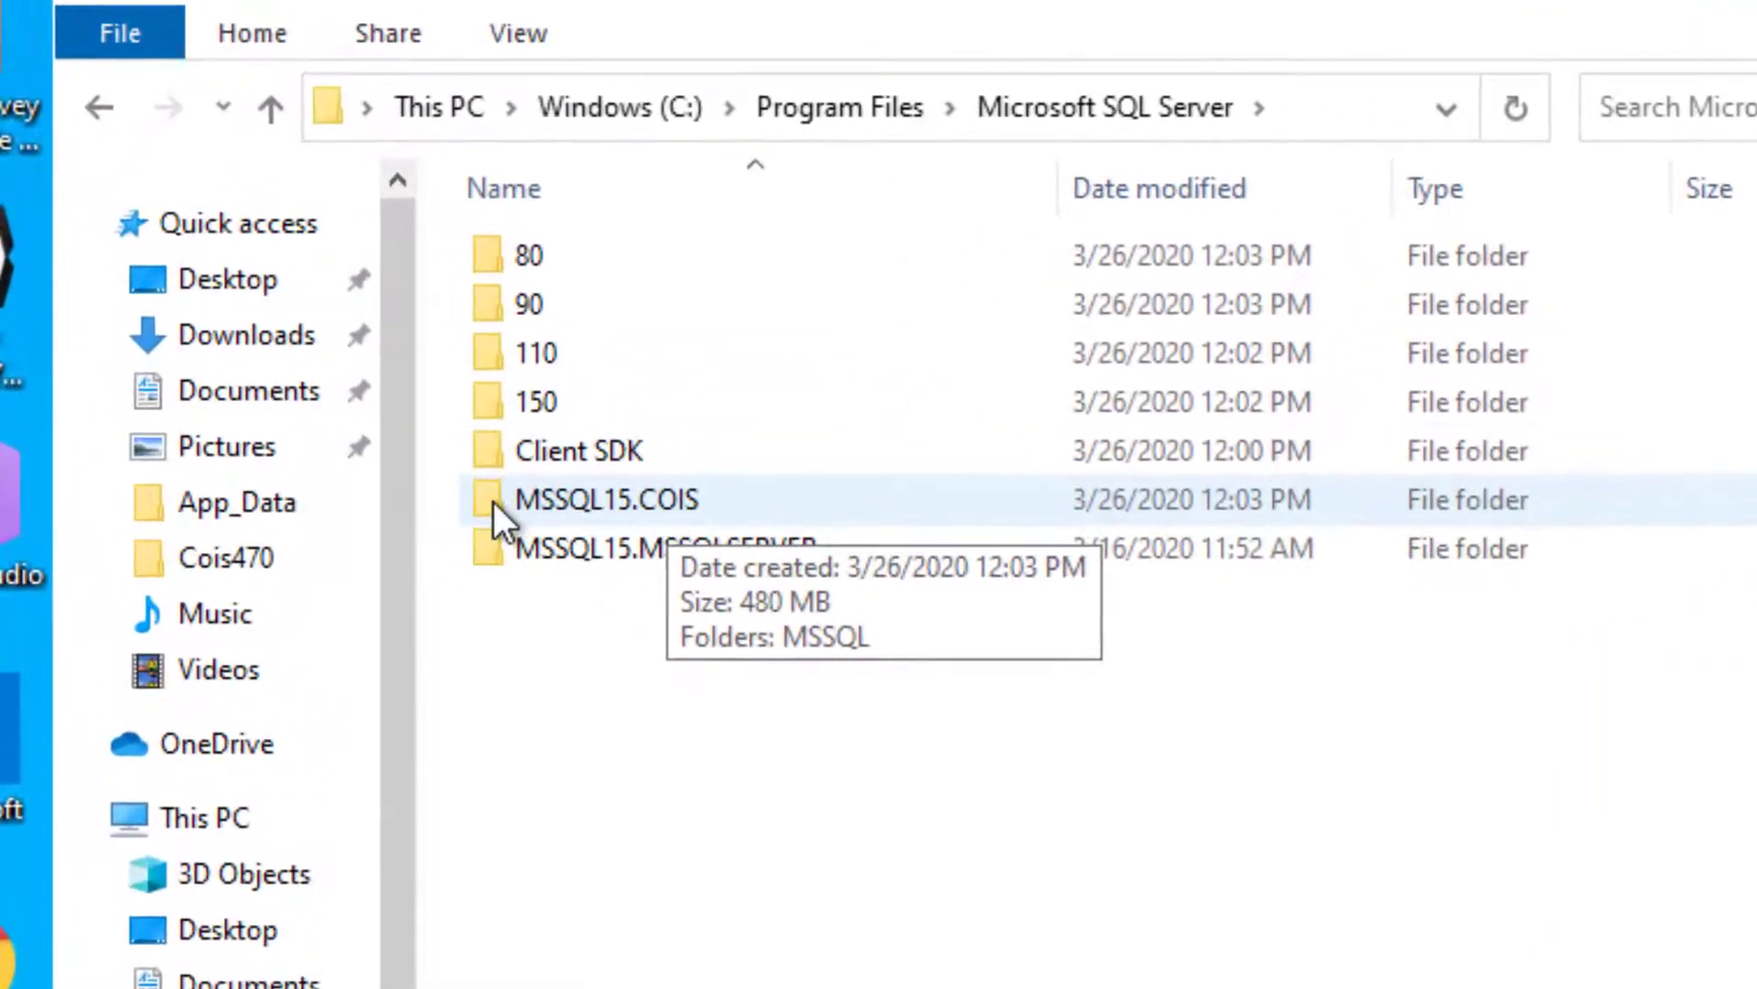
{"action": "double_click", "coordinate": [682, 501]}
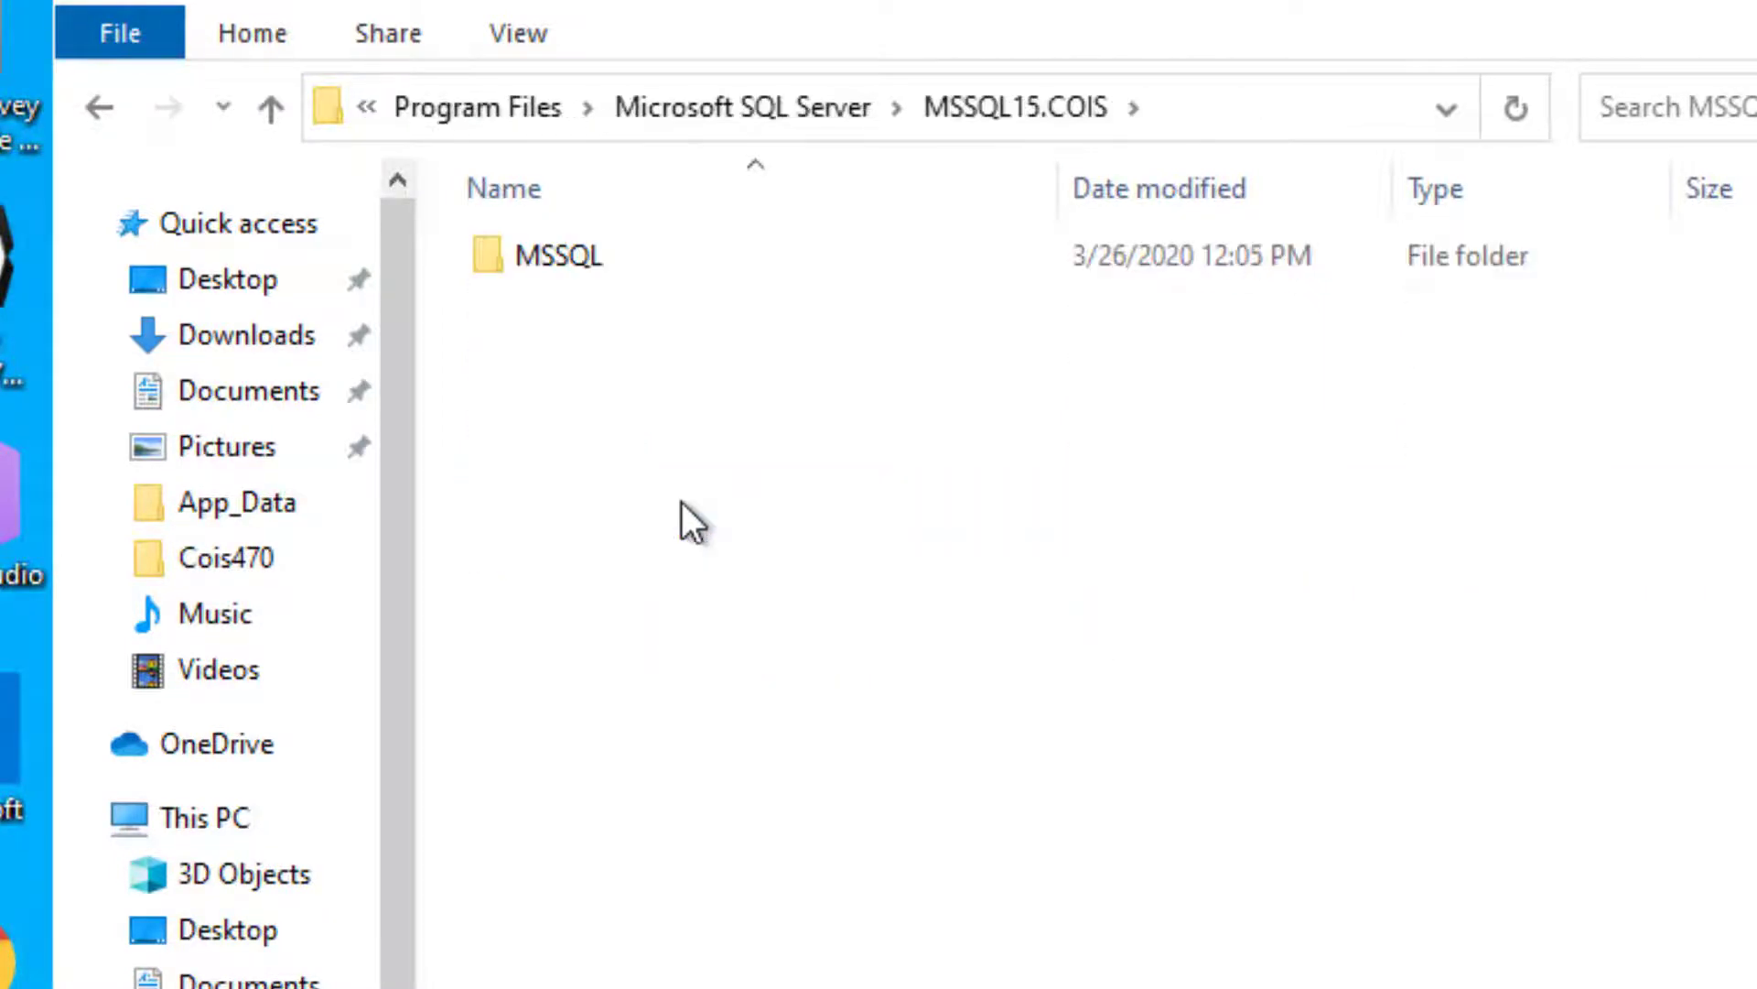
{"action": "double_click", "coordinate": [584, 271]}
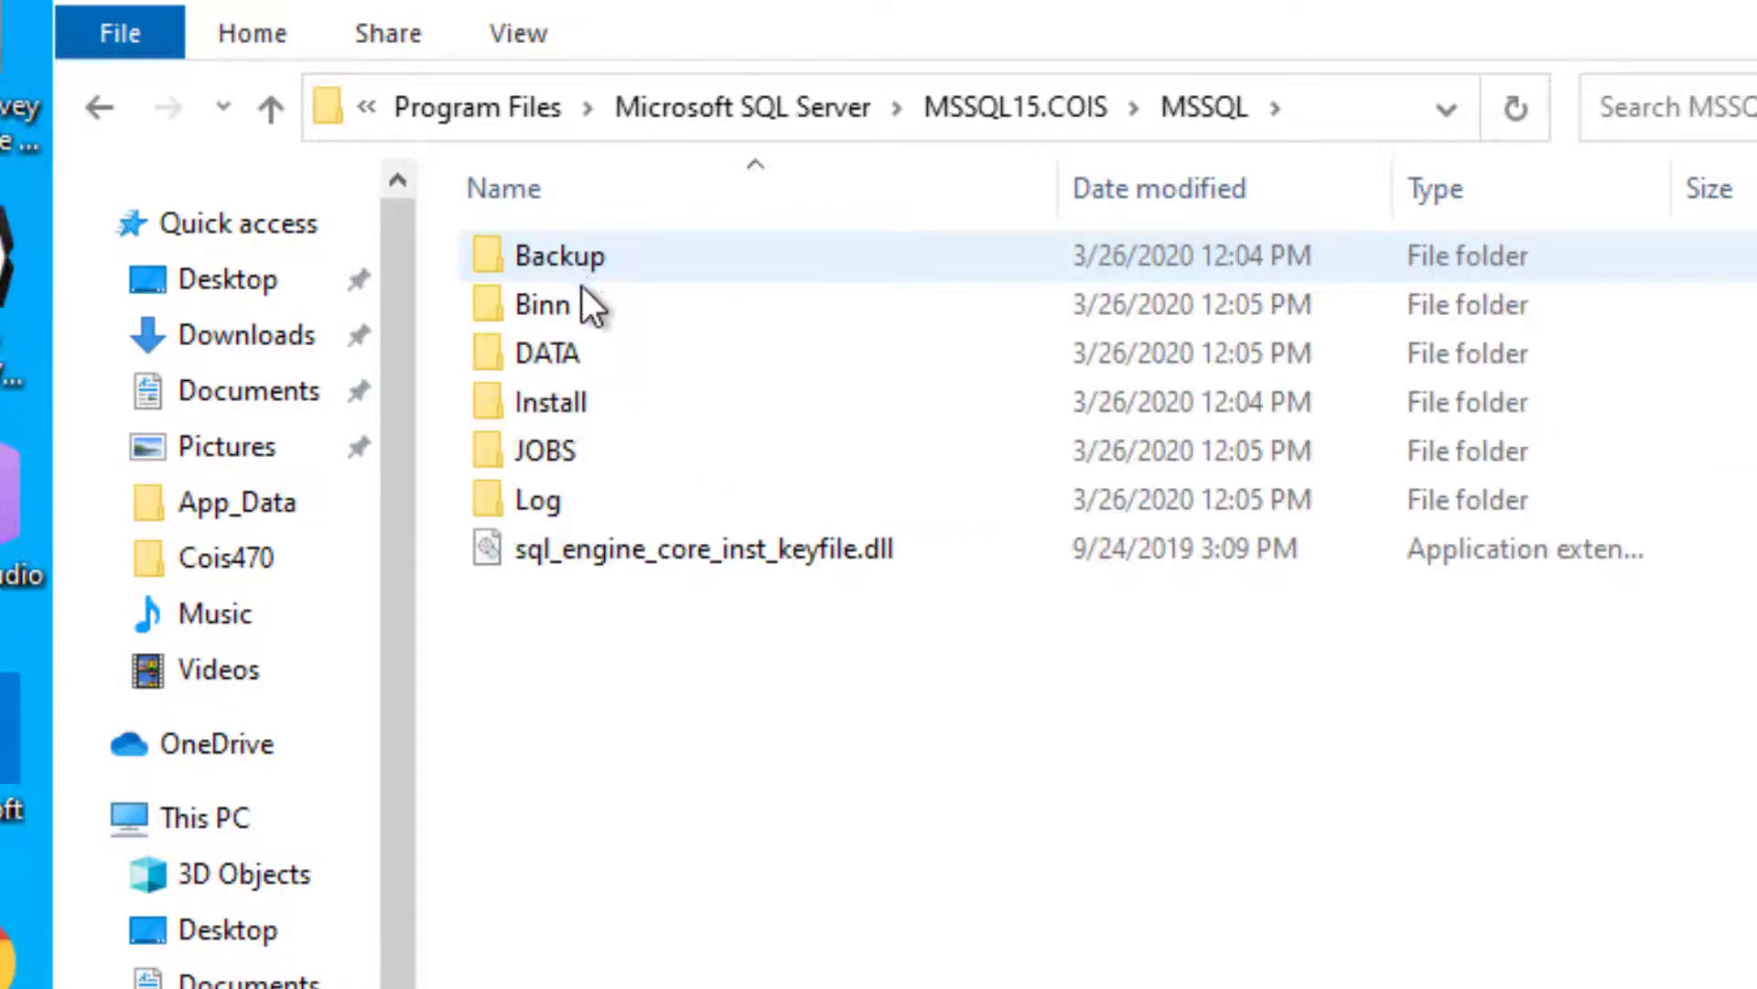
{"action": "double_click", "coordinate": [624, 355]}
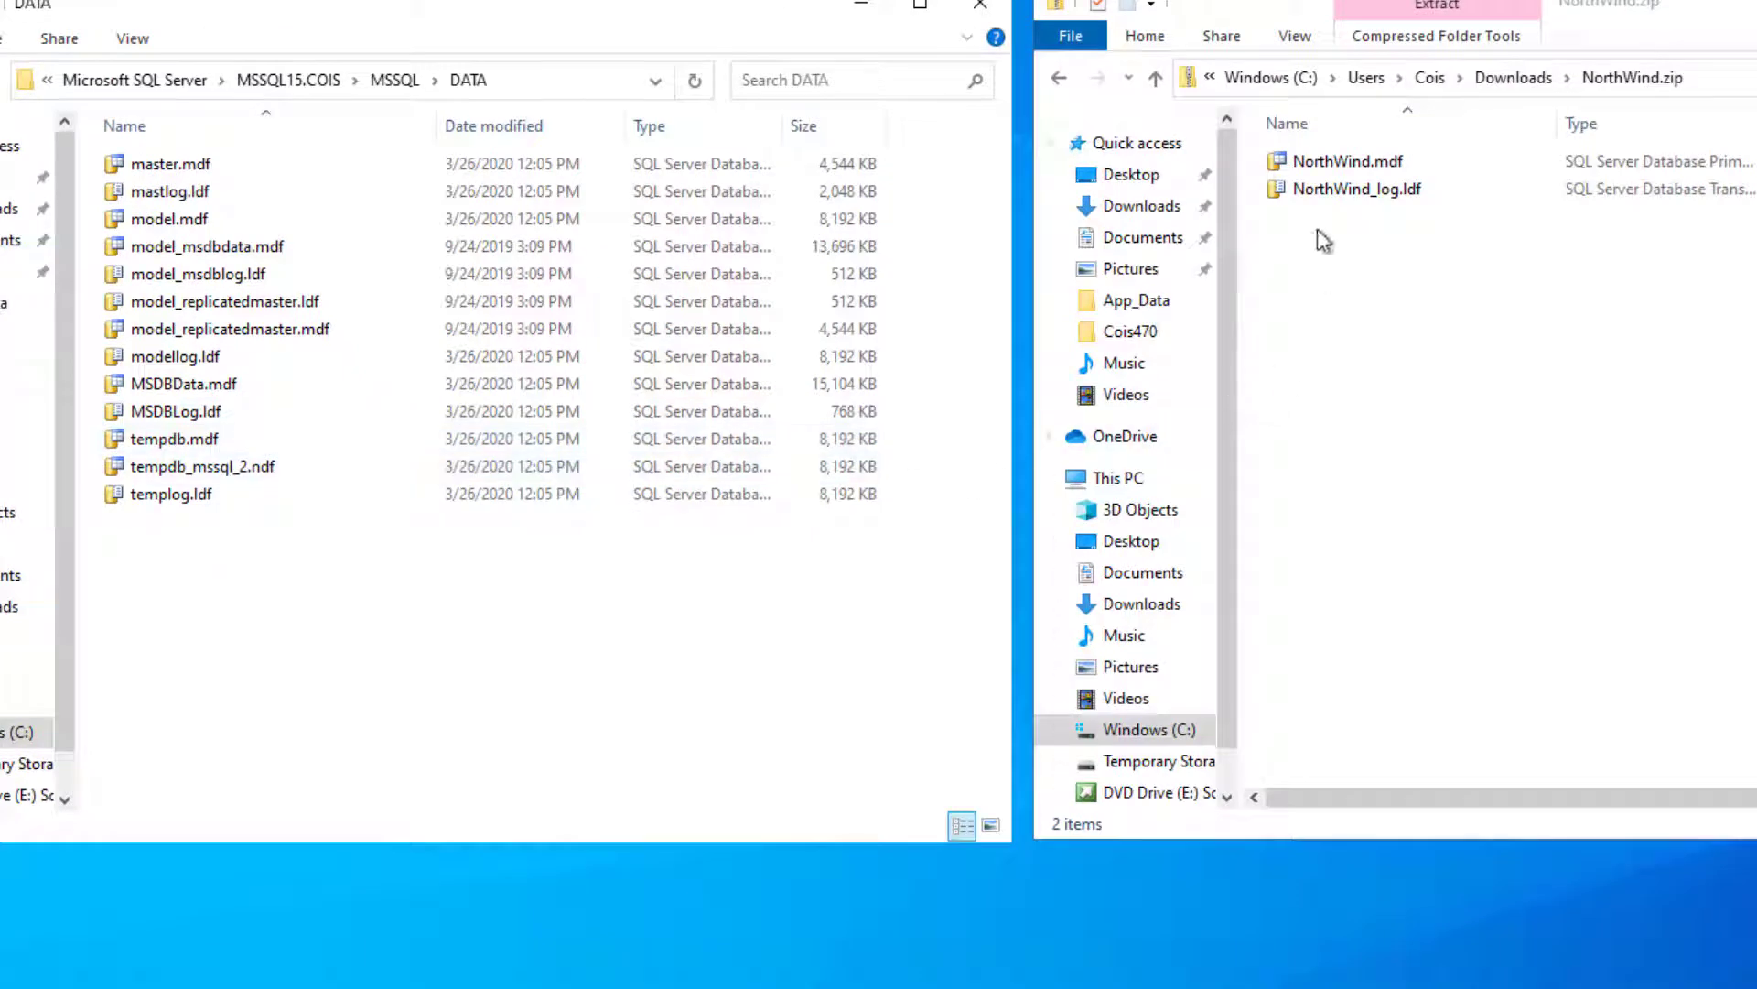
Copy NorthWind.mdf and NorthWind_log.ldf from the archive into the DATA folder, and close both folder windows.
{"action": "left_click_drag", "start_coordinate": [1316, 229], "coordinate": [284, 586]}
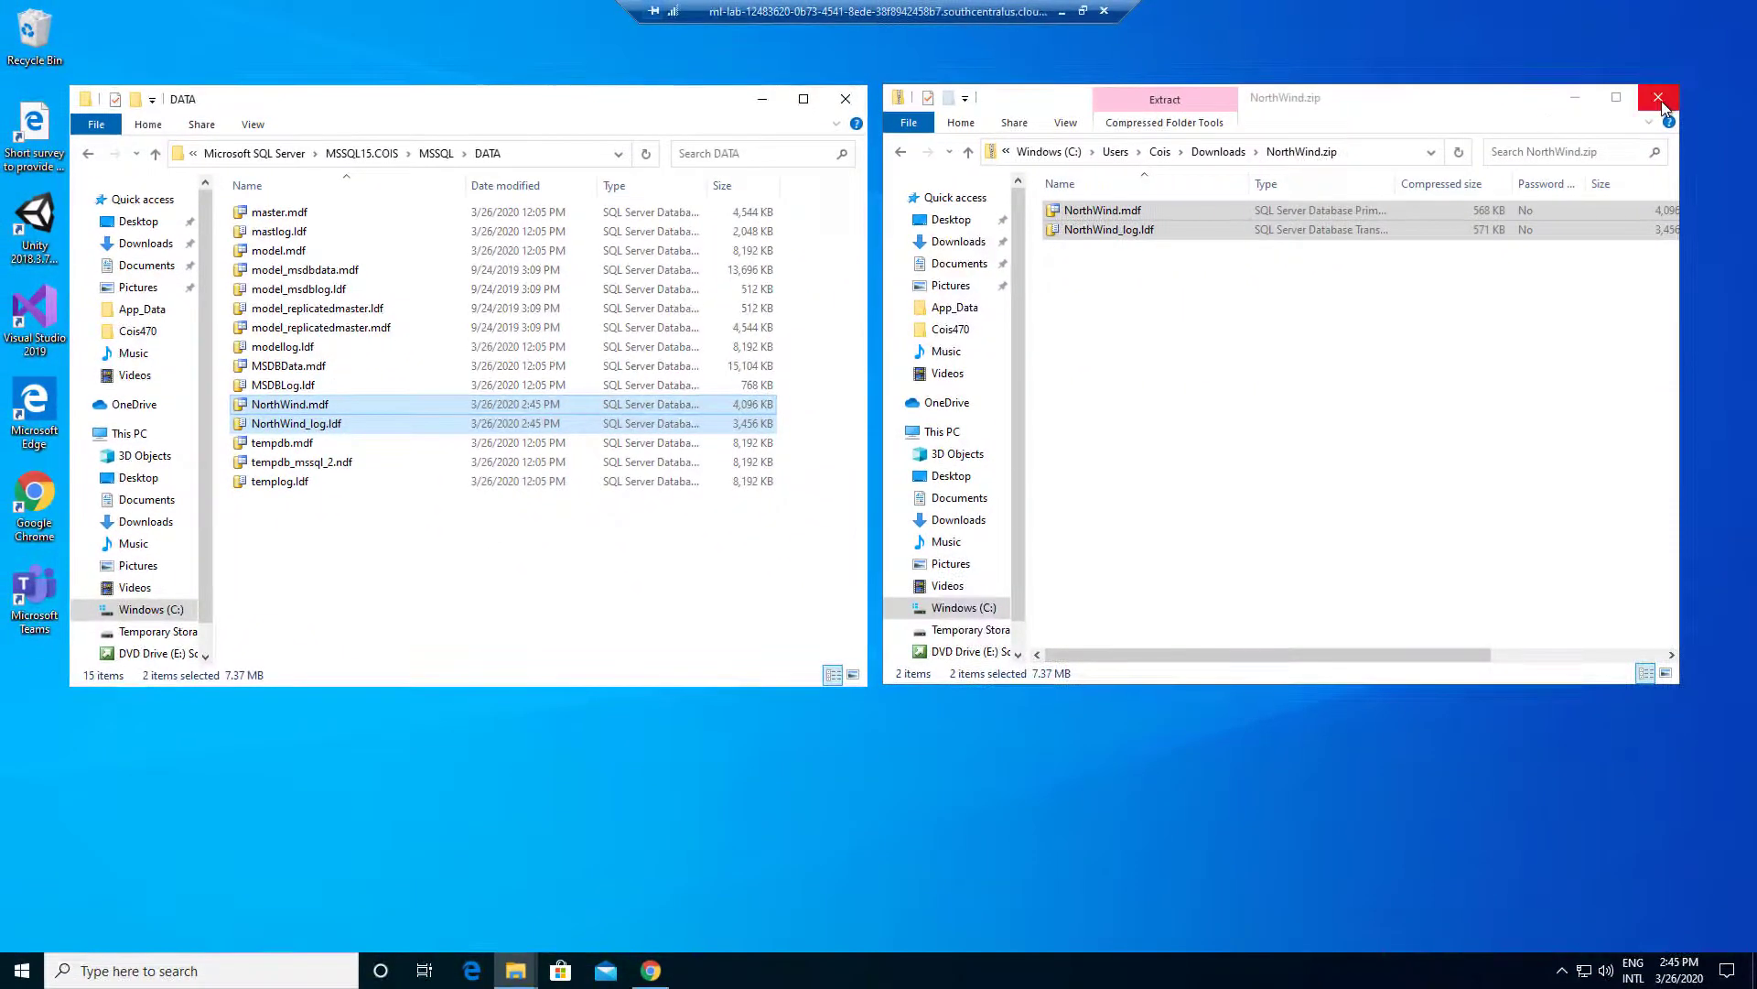
{"action": "left_click", "coordinate": [1662, 100]}
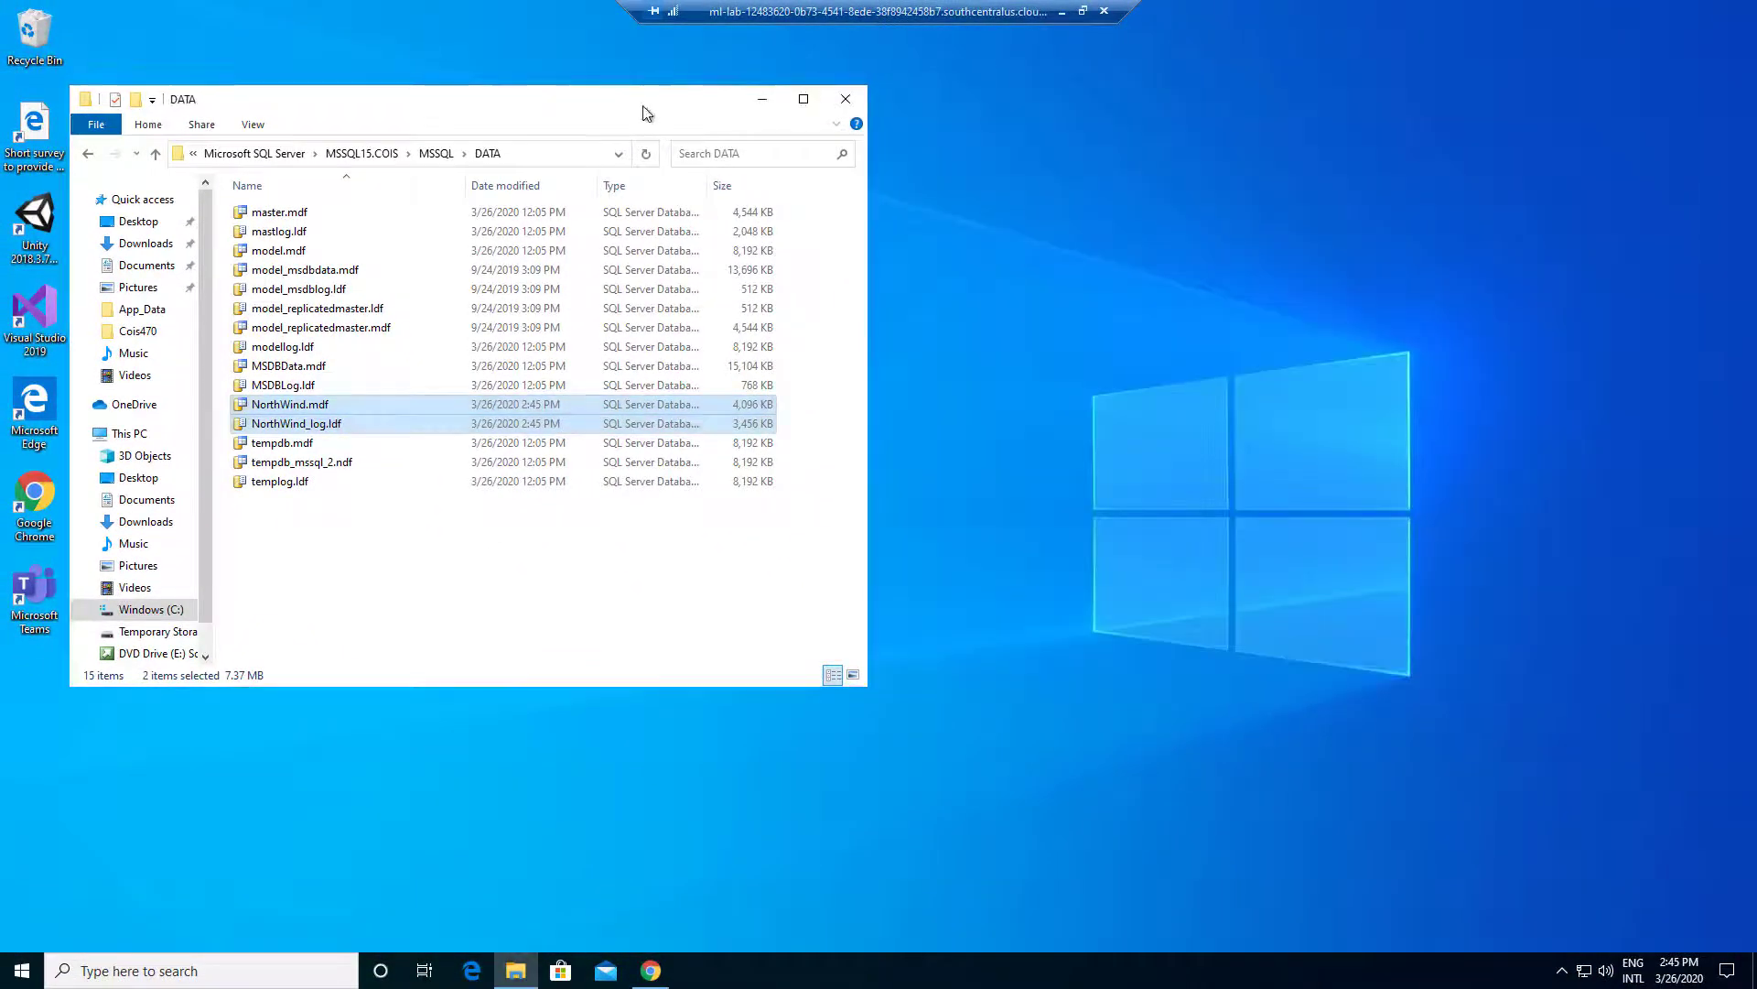
{"action": "left_click_drag", "start_coordinate": [644, 110], "coordinate": [1384, 114]}
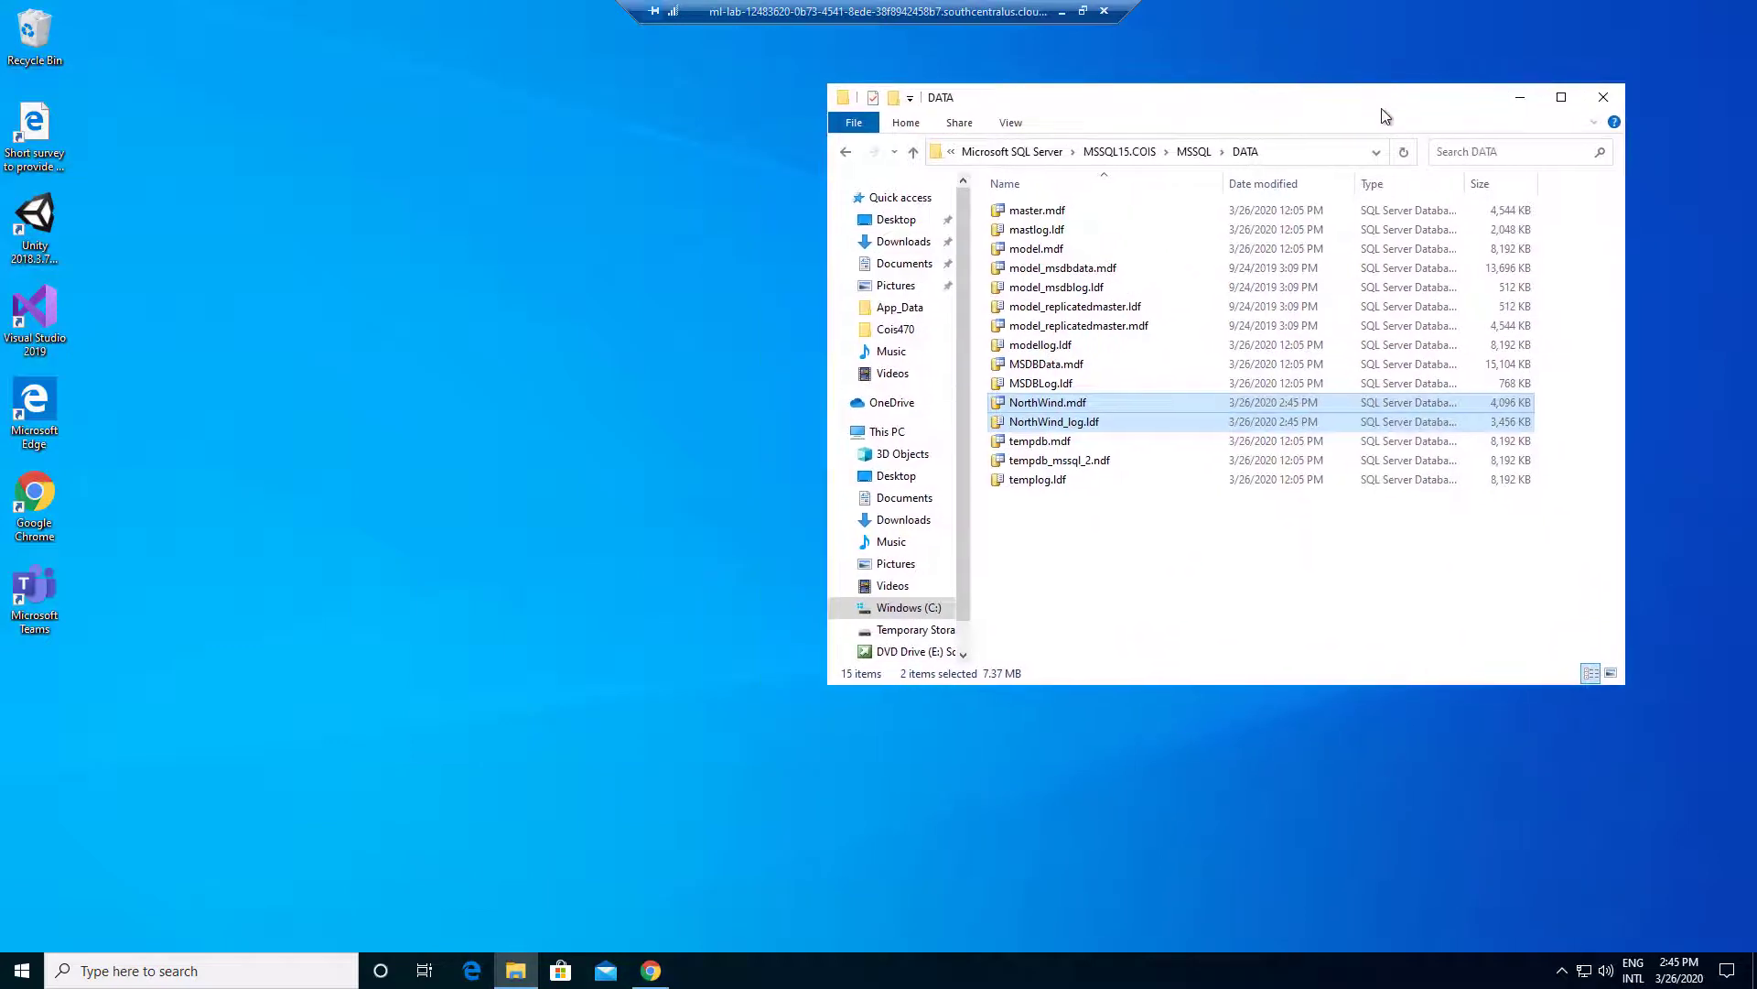
{"action": "left_click", "coordinate": [1602, 98]}
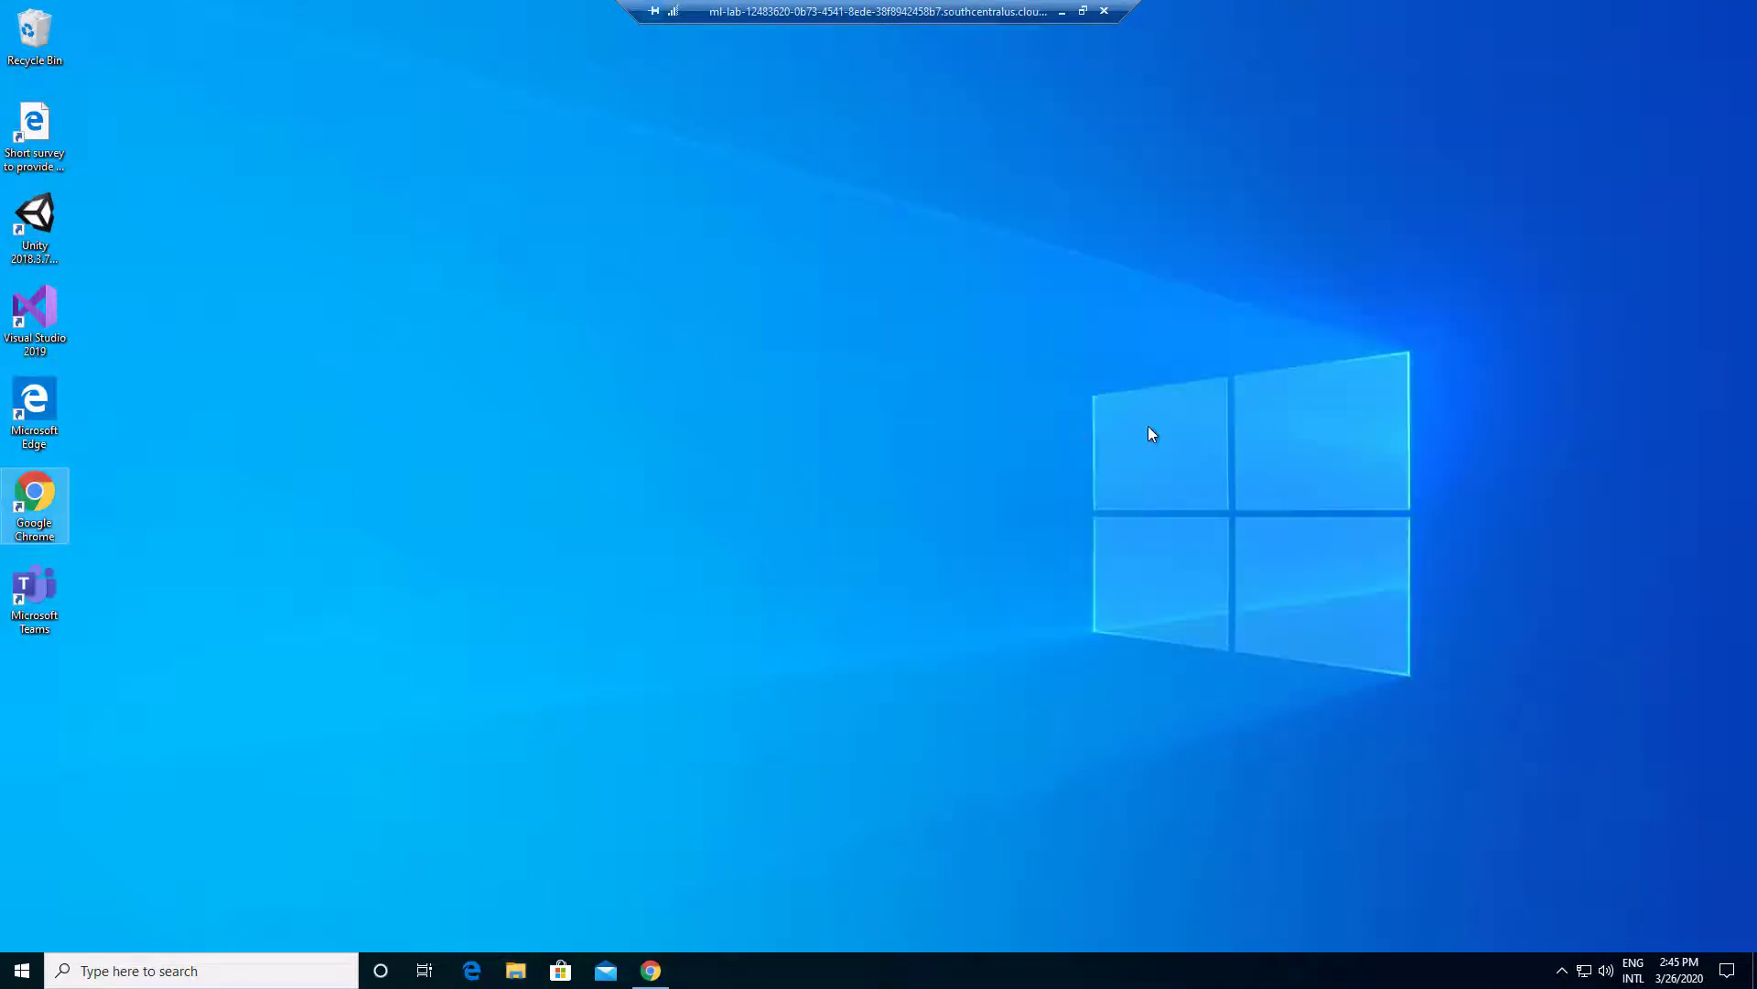
Launch SQL Server Management Studio and connect to the ML-RefVm-276761\COIS database engine with Windows Authentication.
{"action": "left_click", "coordinate": [20, 969]}
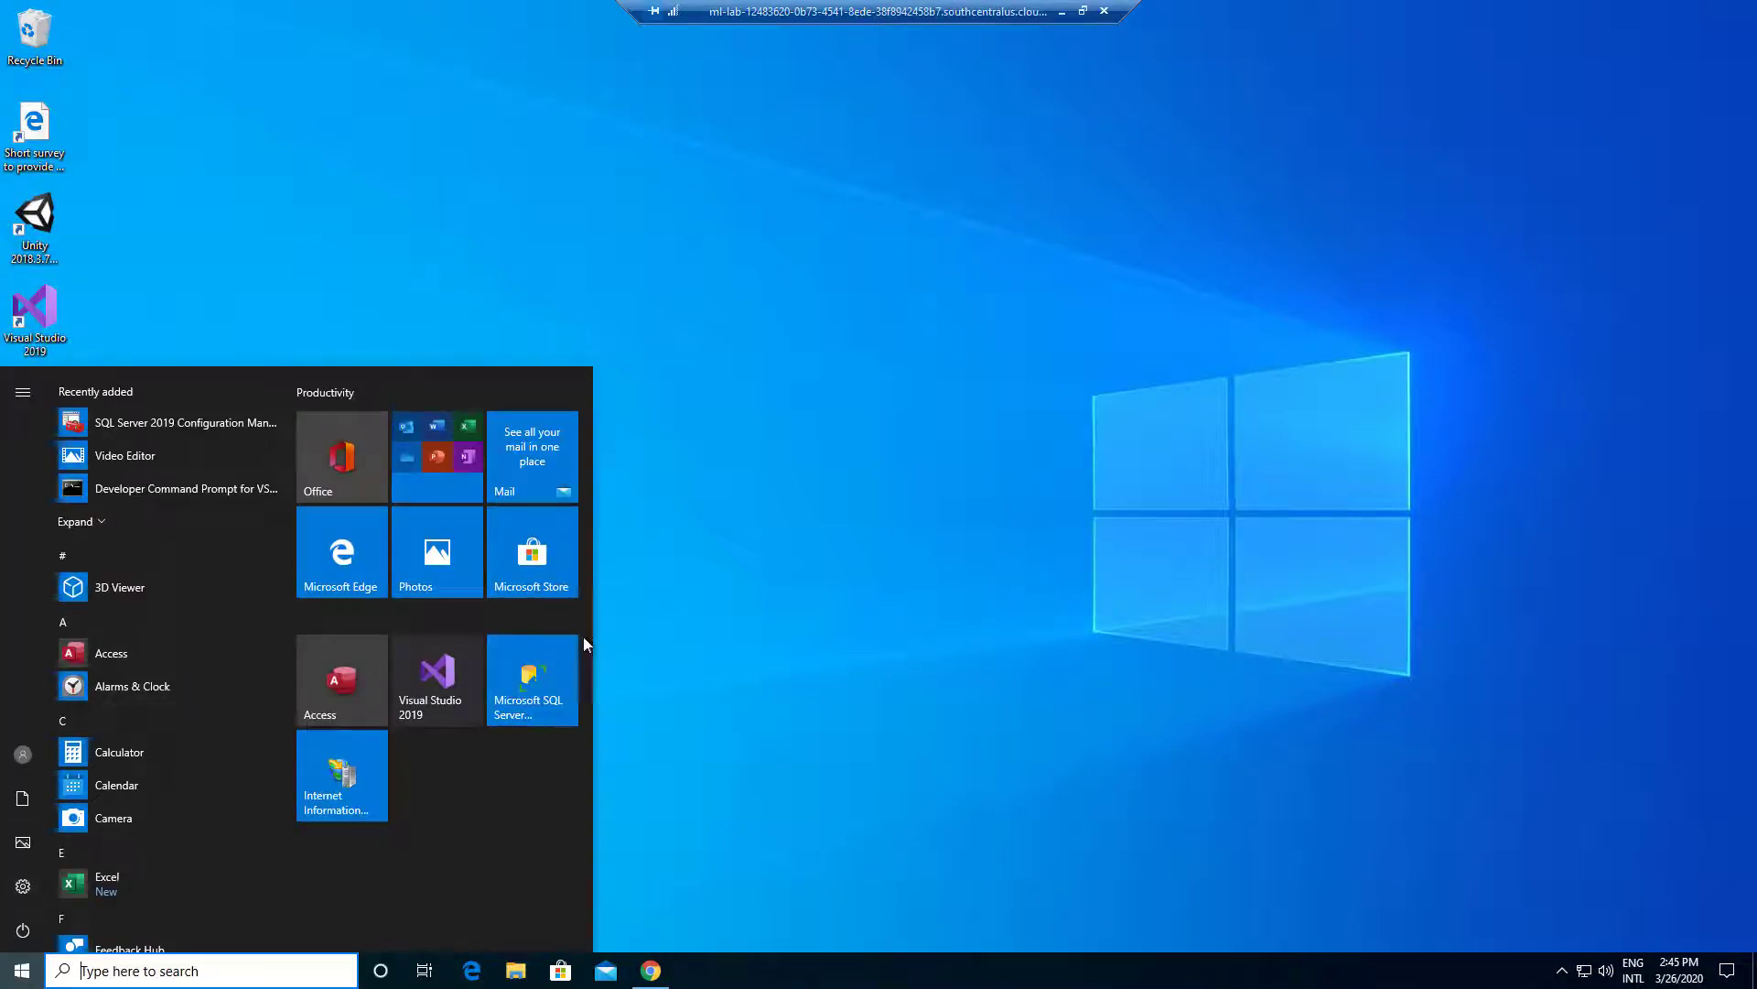
{"action": "left_click", "coordinate": [539, 685]}
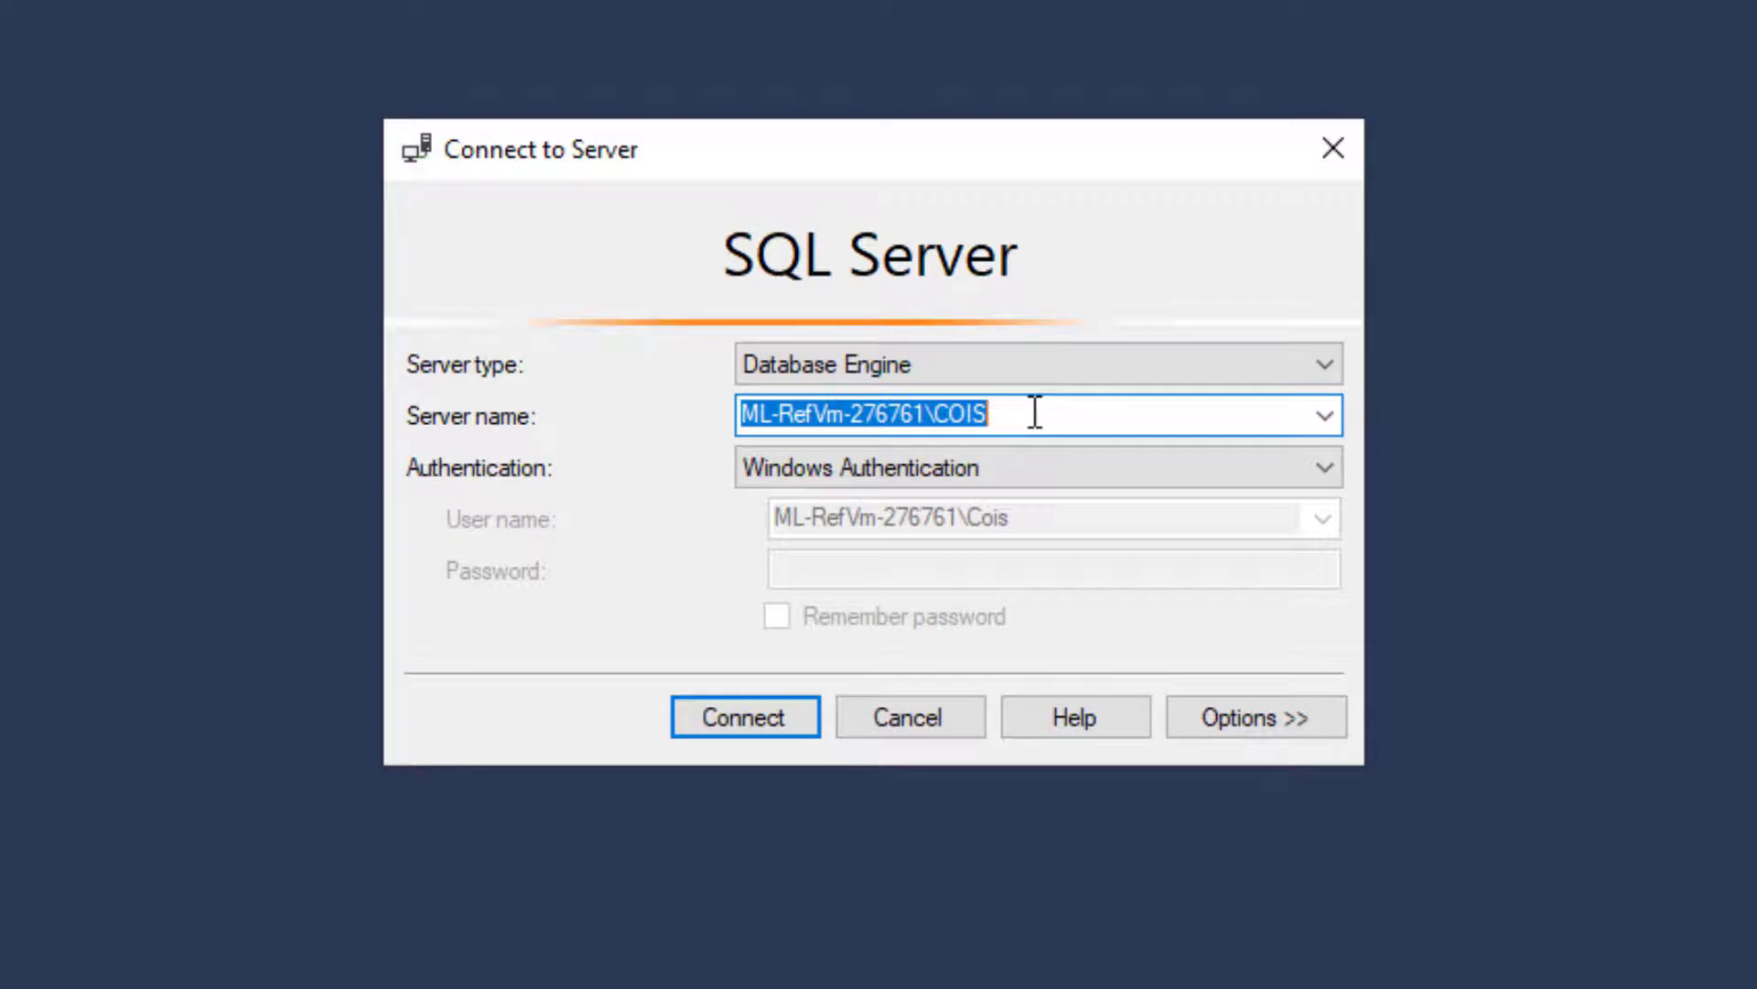
{"action": "left_click", "coordinate": [693, 719]}
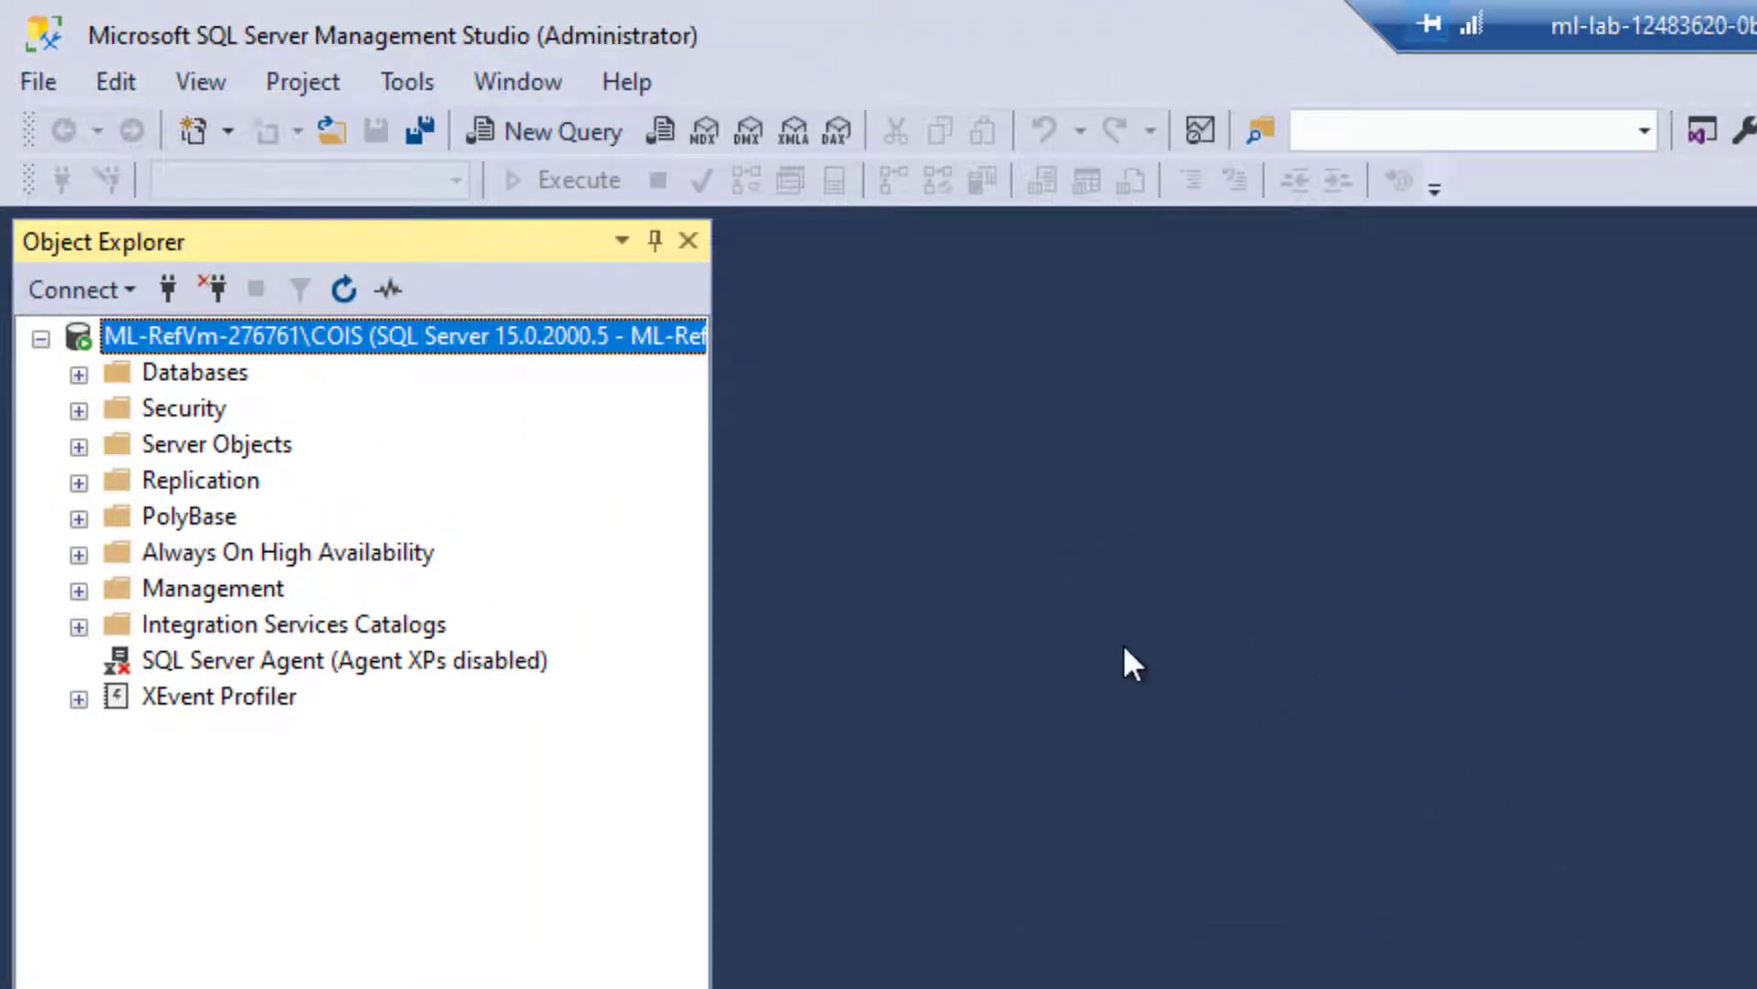
Expand the server's Databases folder and examine which databases are listed under System Databases.
{"action": "left_click", "coordinate": [73, 375]}
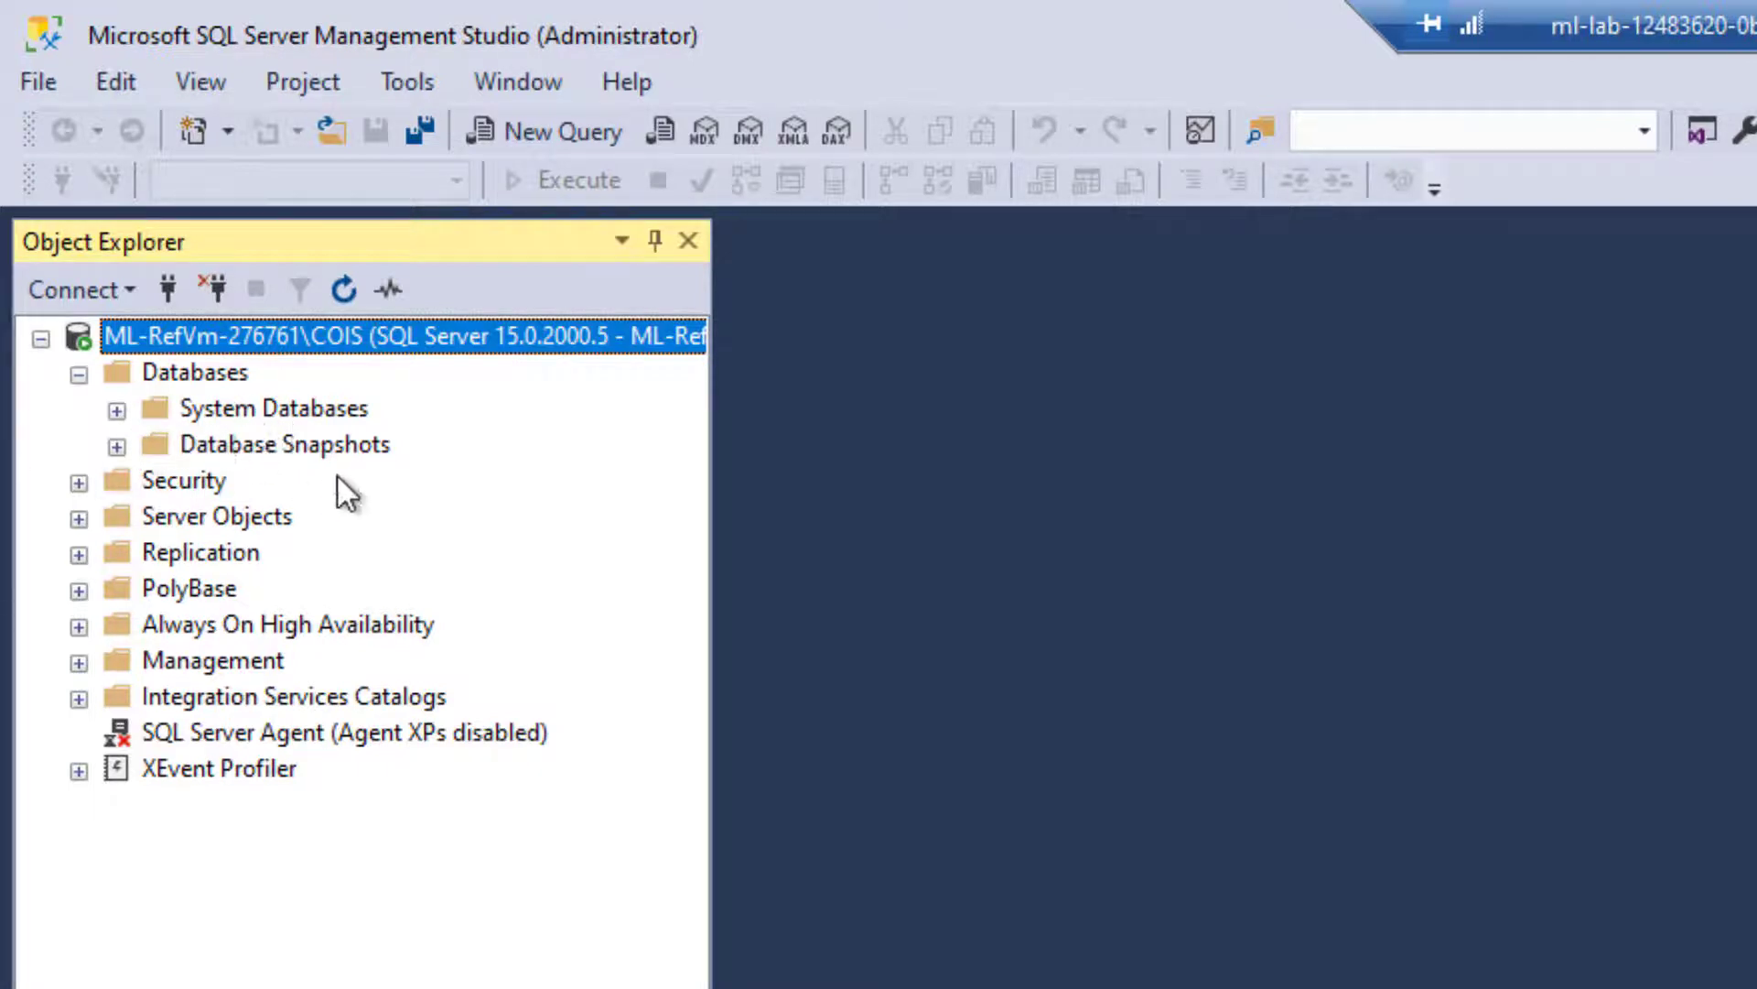
{"action": "left_click", "coordinate": [118, 412]}
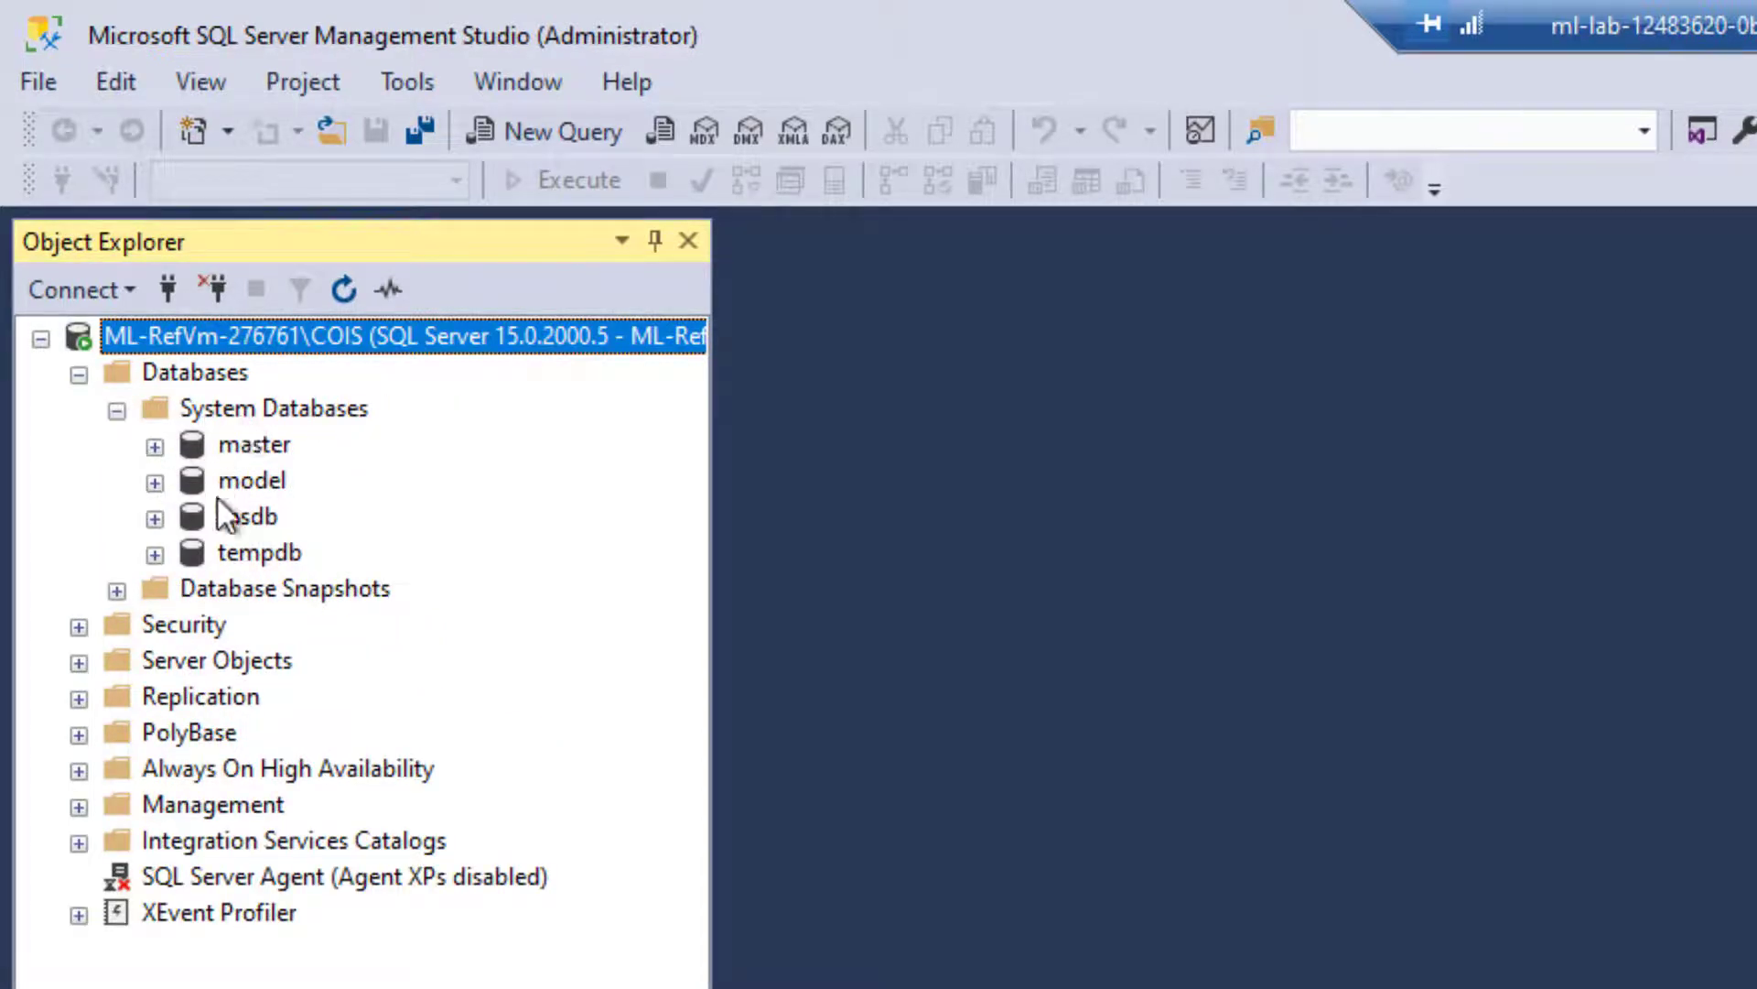
{"action": "left_click", "coordinate": [117, 411]}
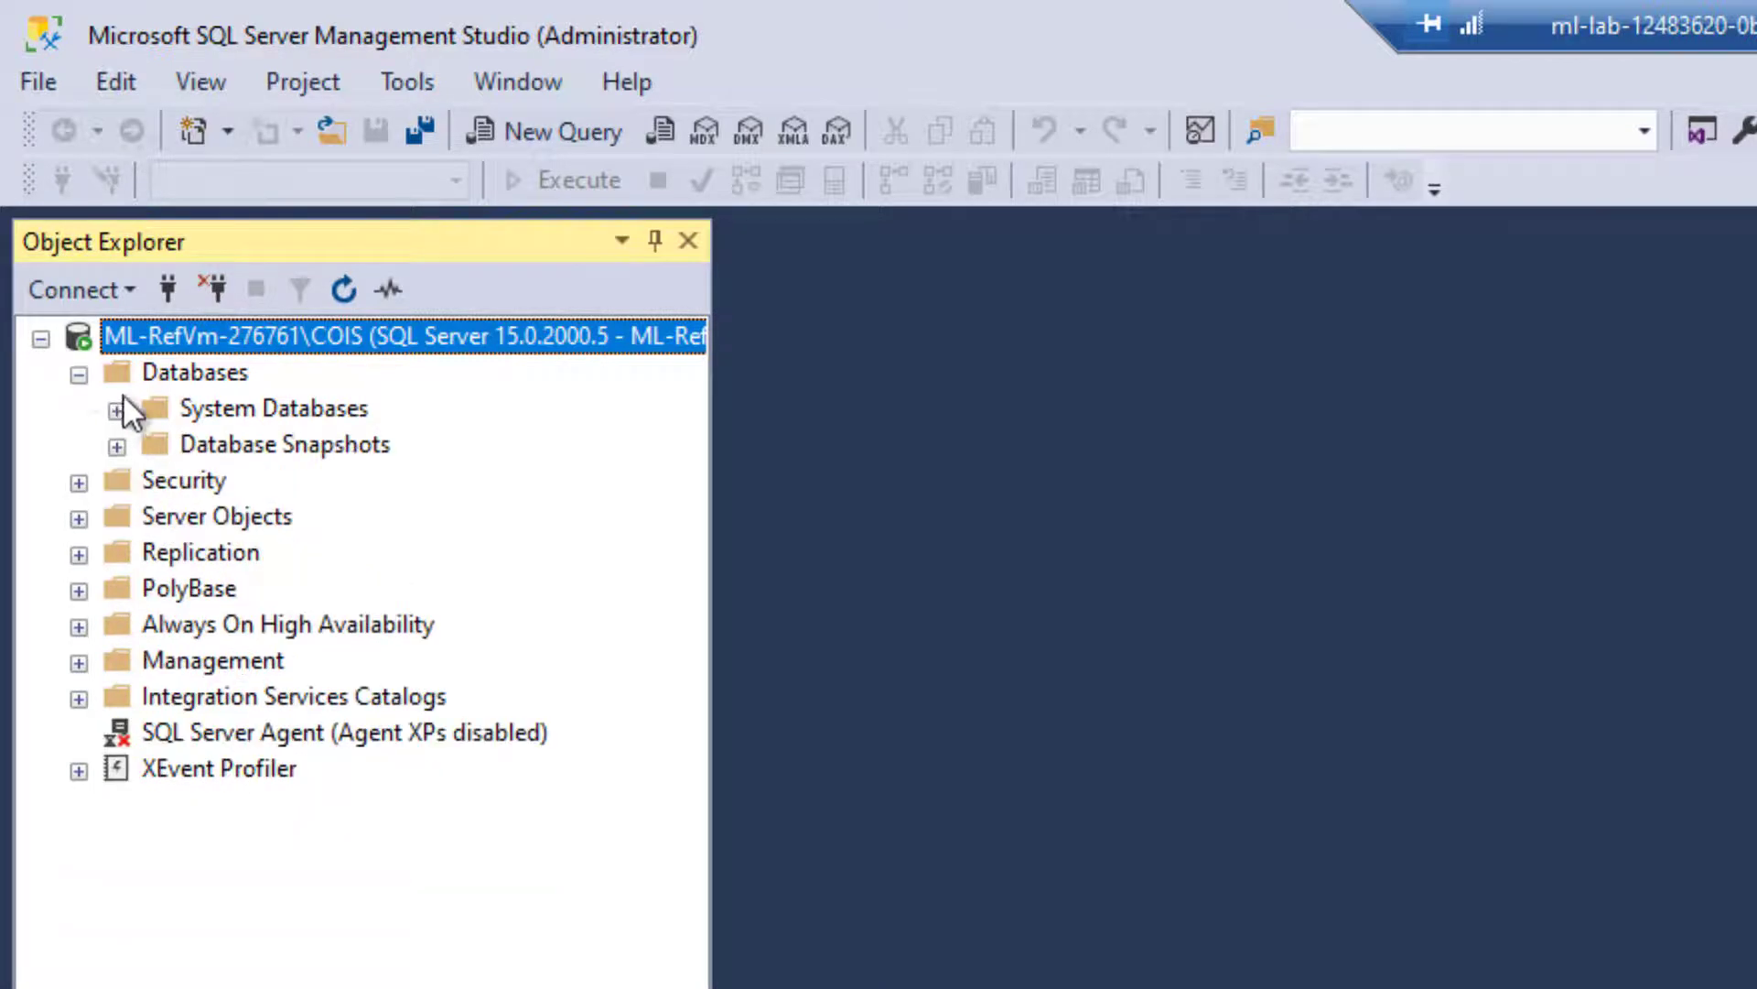
Start attaching a database to the server and choose NorthWind.mdf from the DATA folder as its data file.
{"action": "left_click", "coordinate": [184, 378]}
{"action": "right_click", "coordinate": [184, 377]}
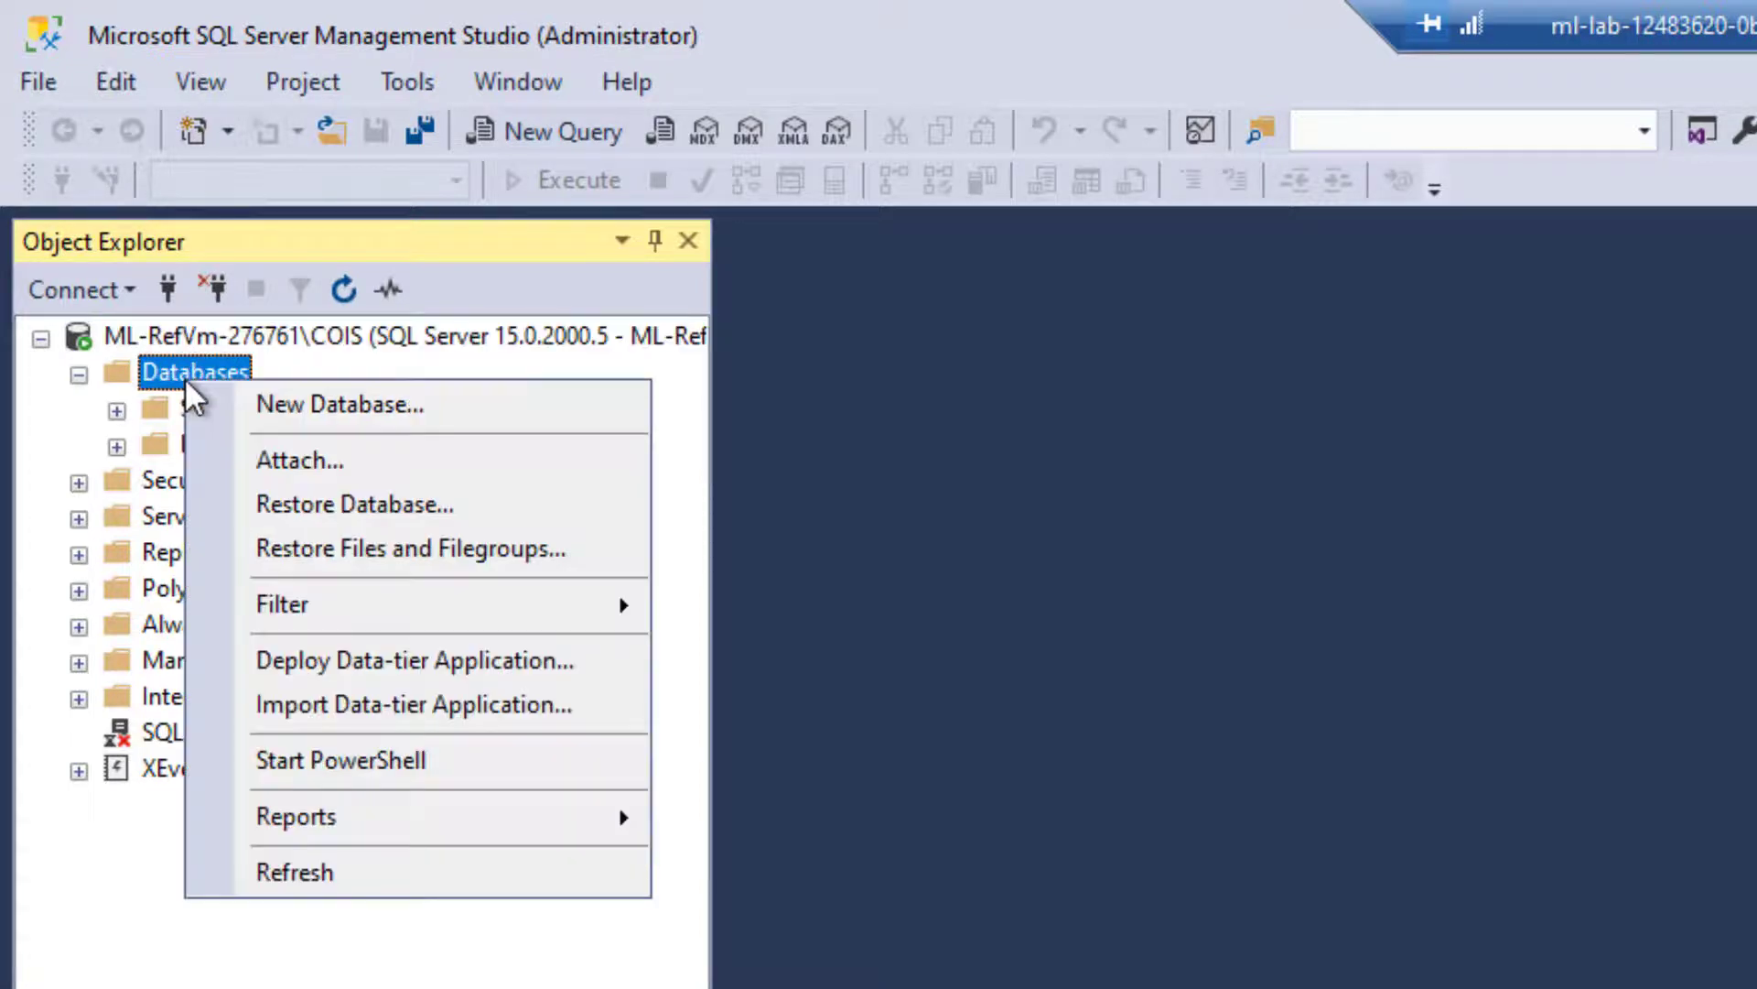
{"action": "left_click", "coordinate": [302, 458]}
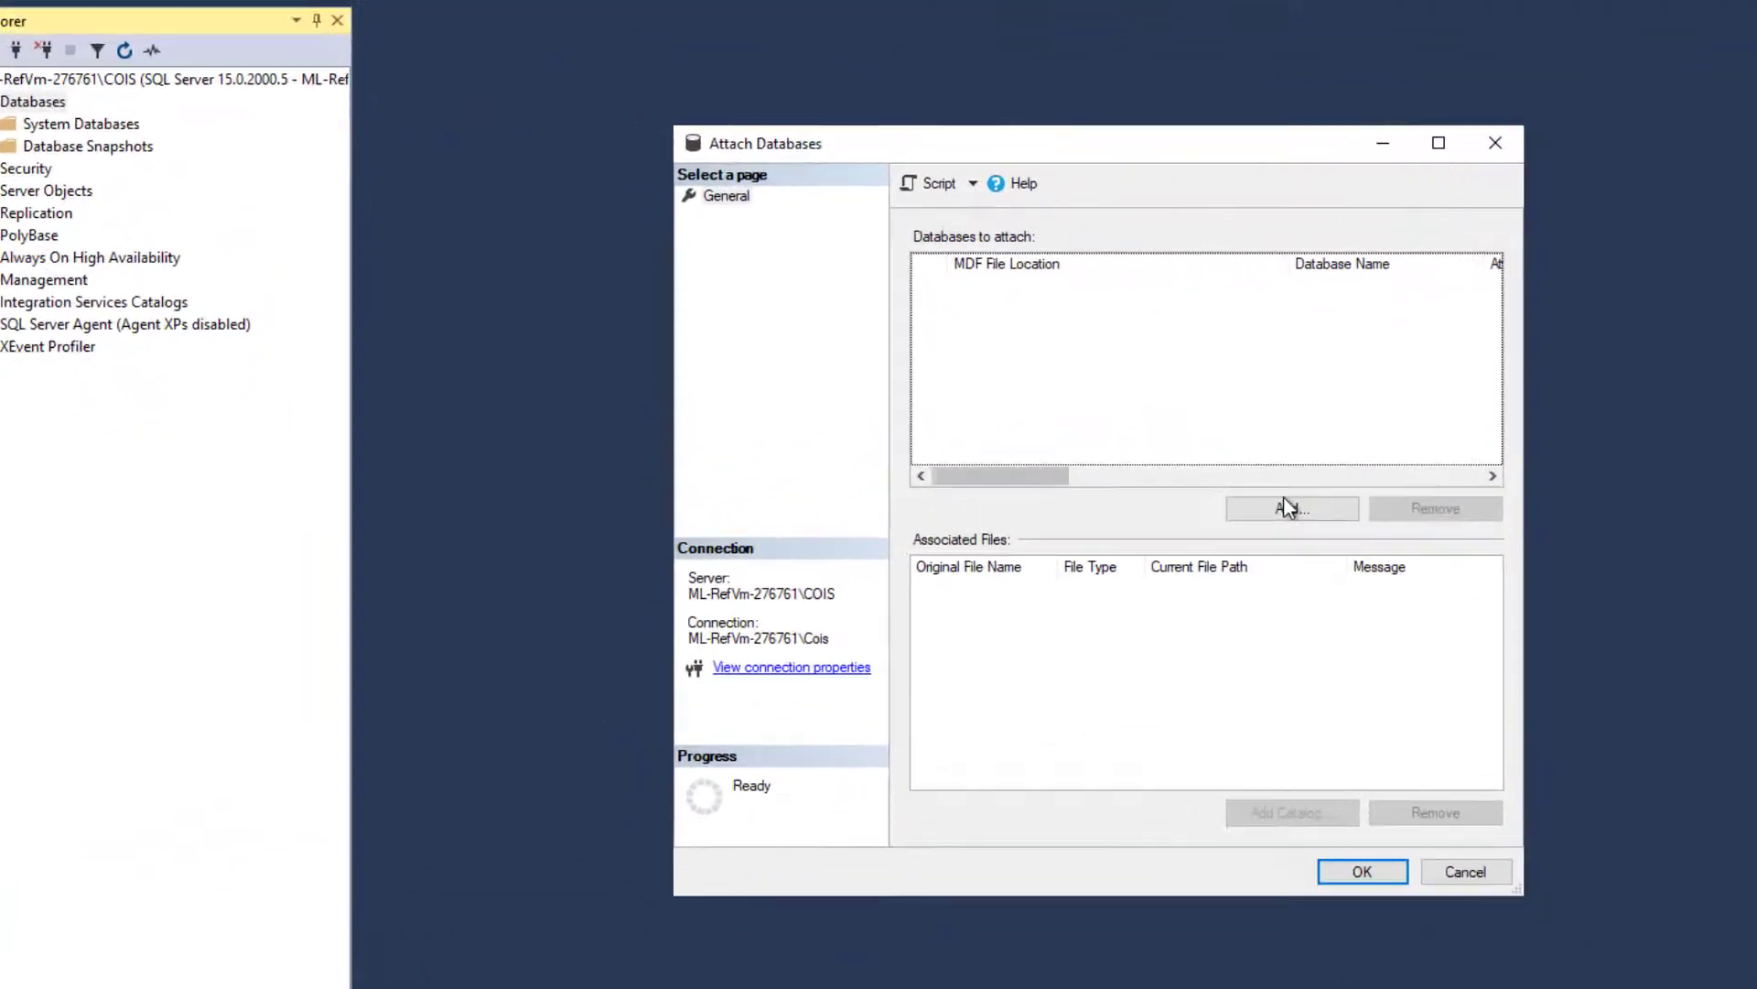
{"action": "left_click", "coordinate": [1283, 509]}
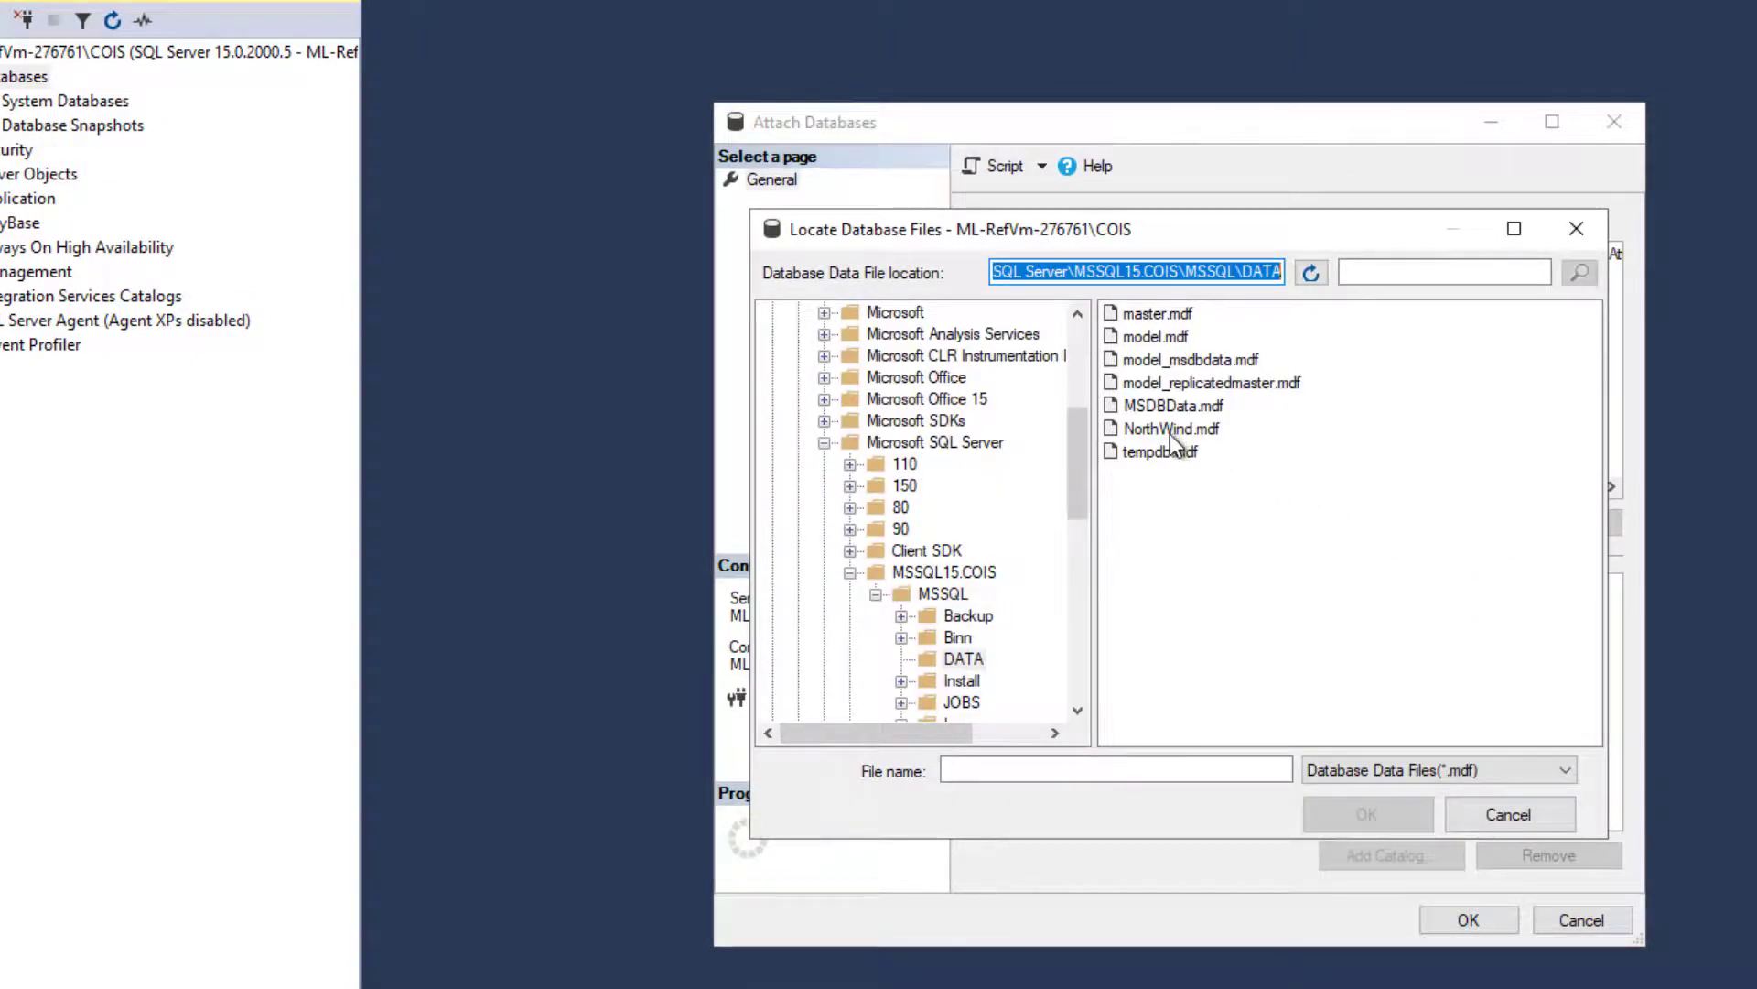
{"action": "left_click", "coordinate": [1148, 432]}
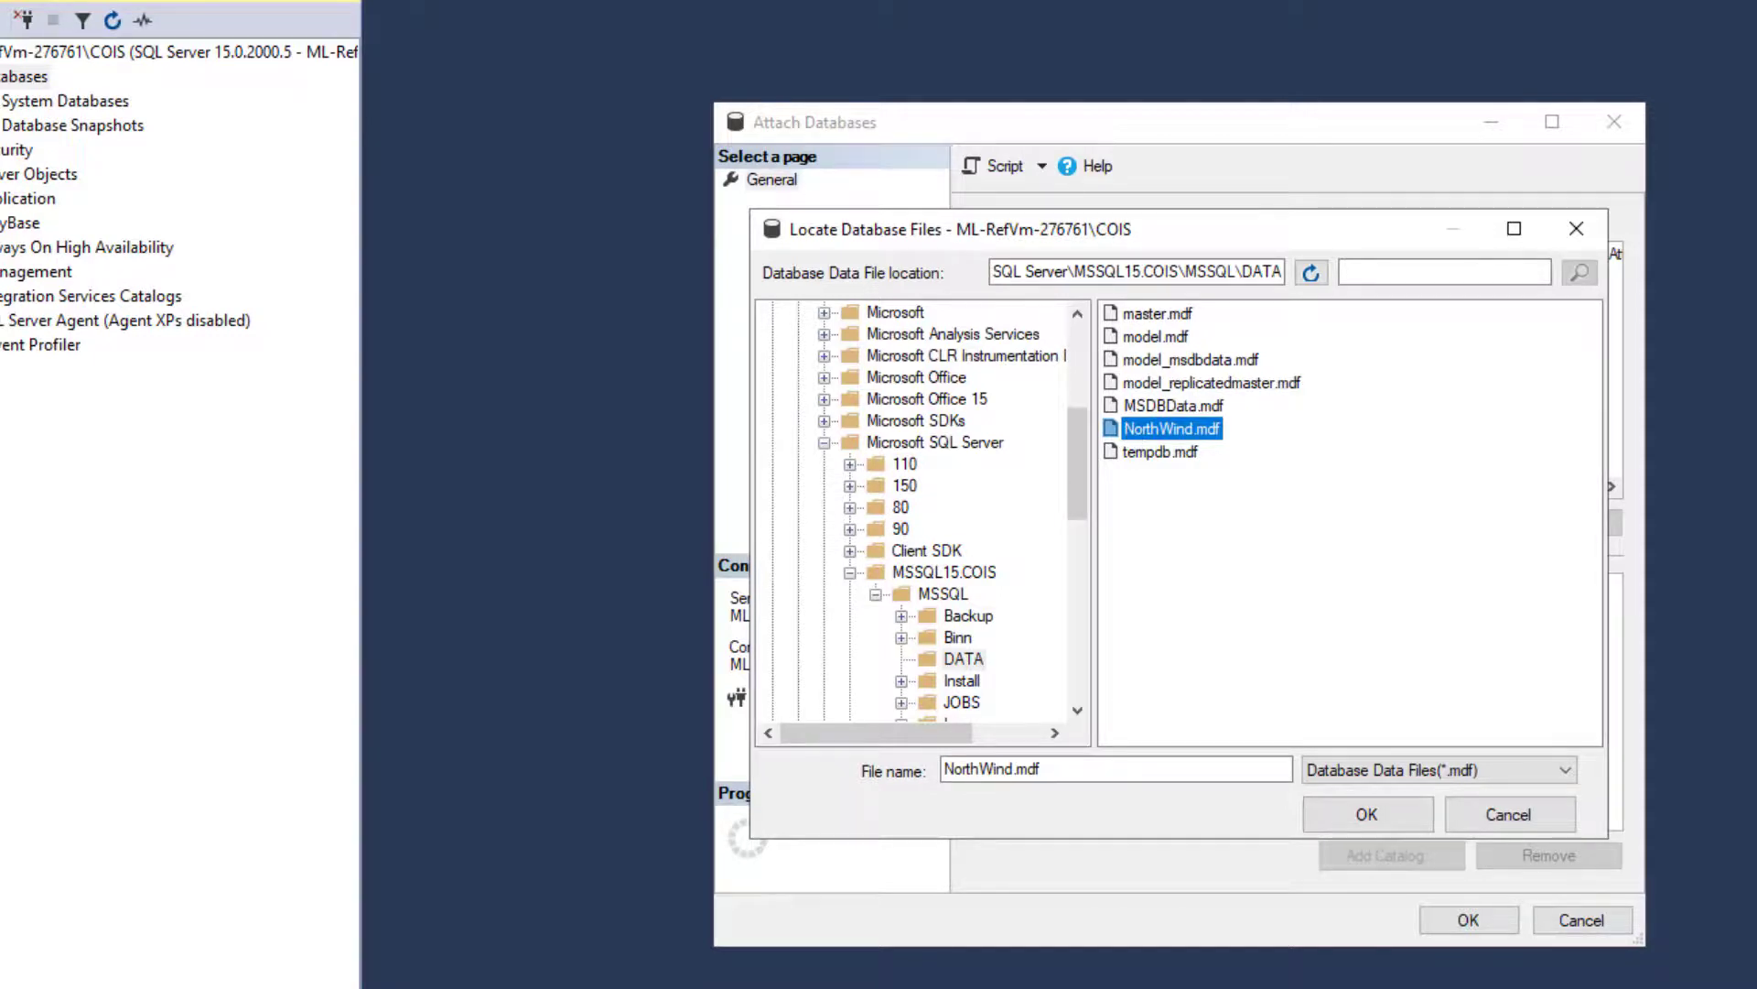
In File Explorer, browse to C:\Program Files\Microsoft SQL Server\MSSQL15.COIS\MSSQL\DATA and check for the NorthWind.mdf and NorthWind_log.ldf files.
{"action": "key", "text": "super+e"}
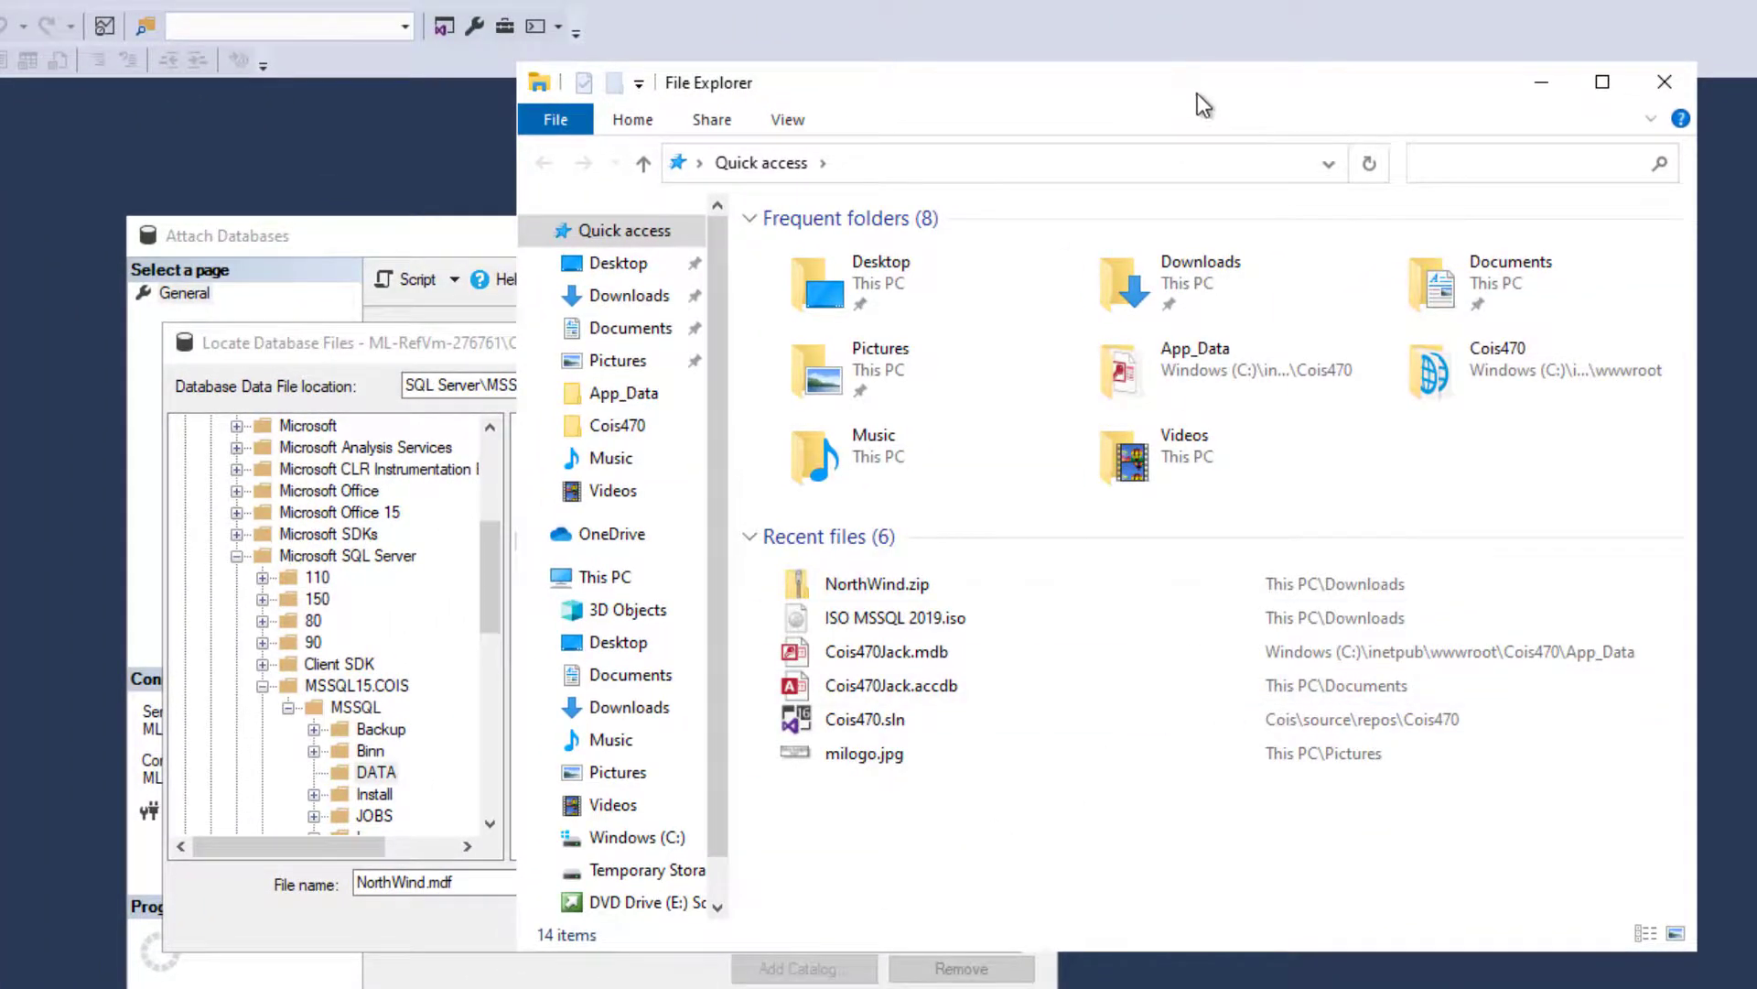
{"action": "left_click_drag", "start_coordinate": [1198, 94], "coordinate": [1297, 227]}
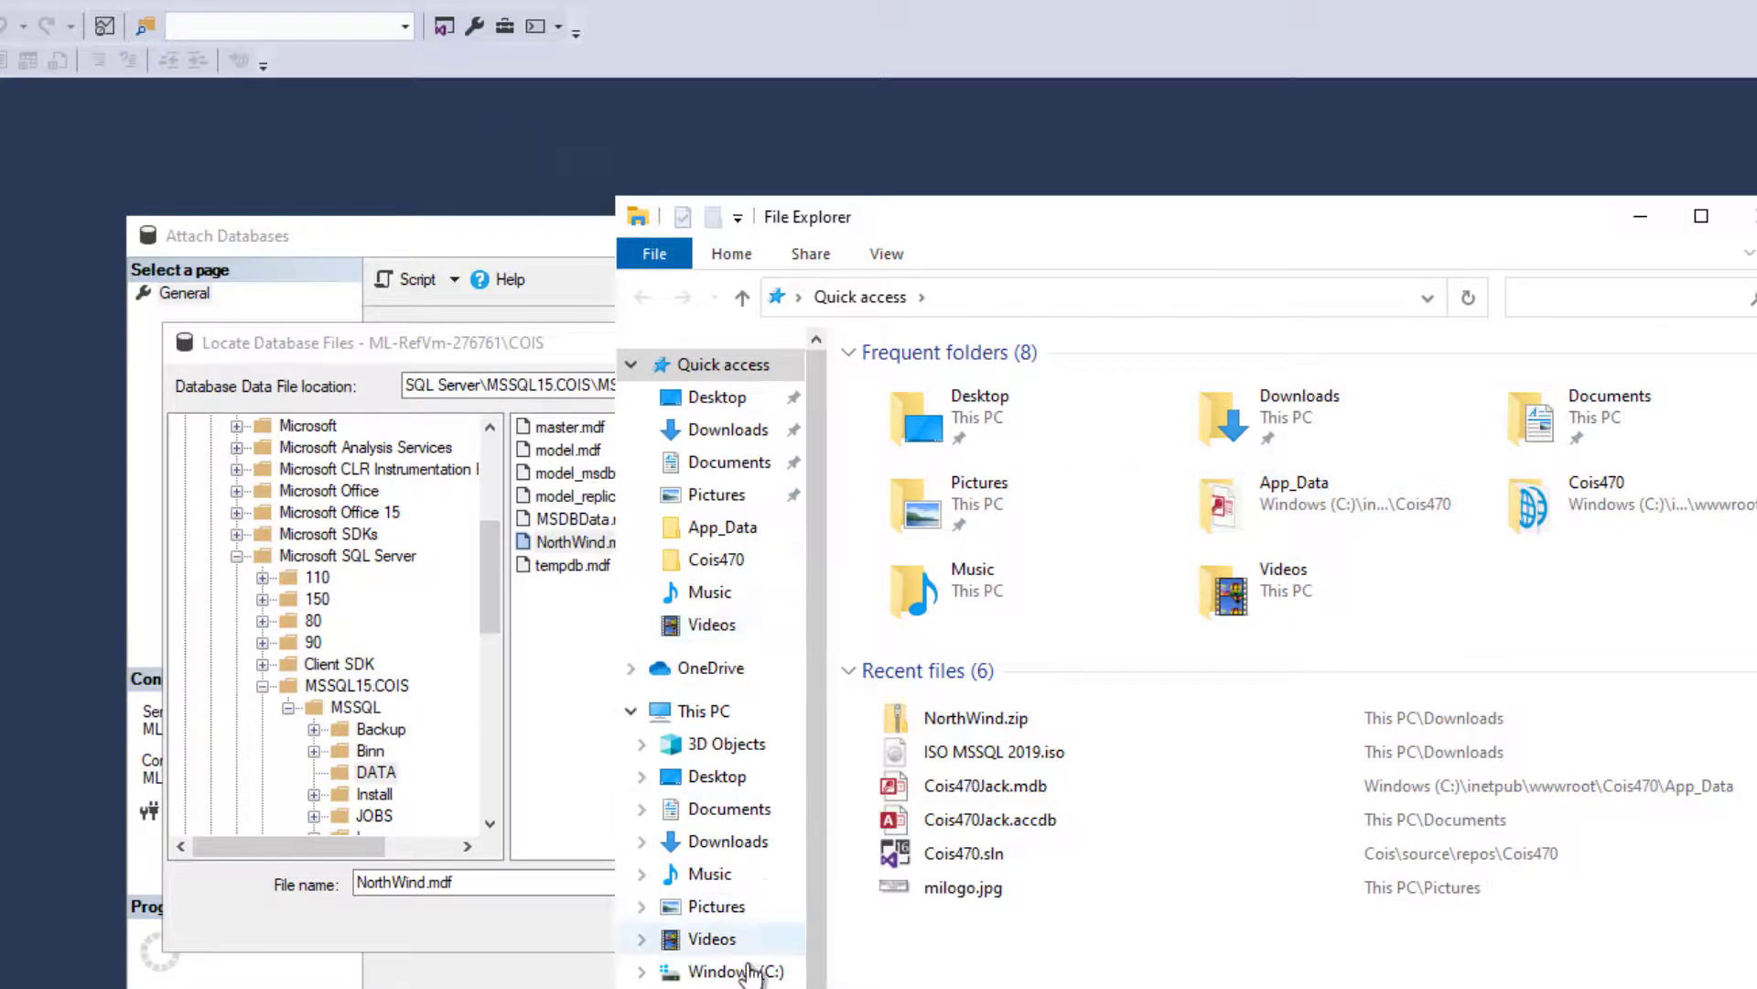
{"action": "left_click", "coordinate": [750, 972]}
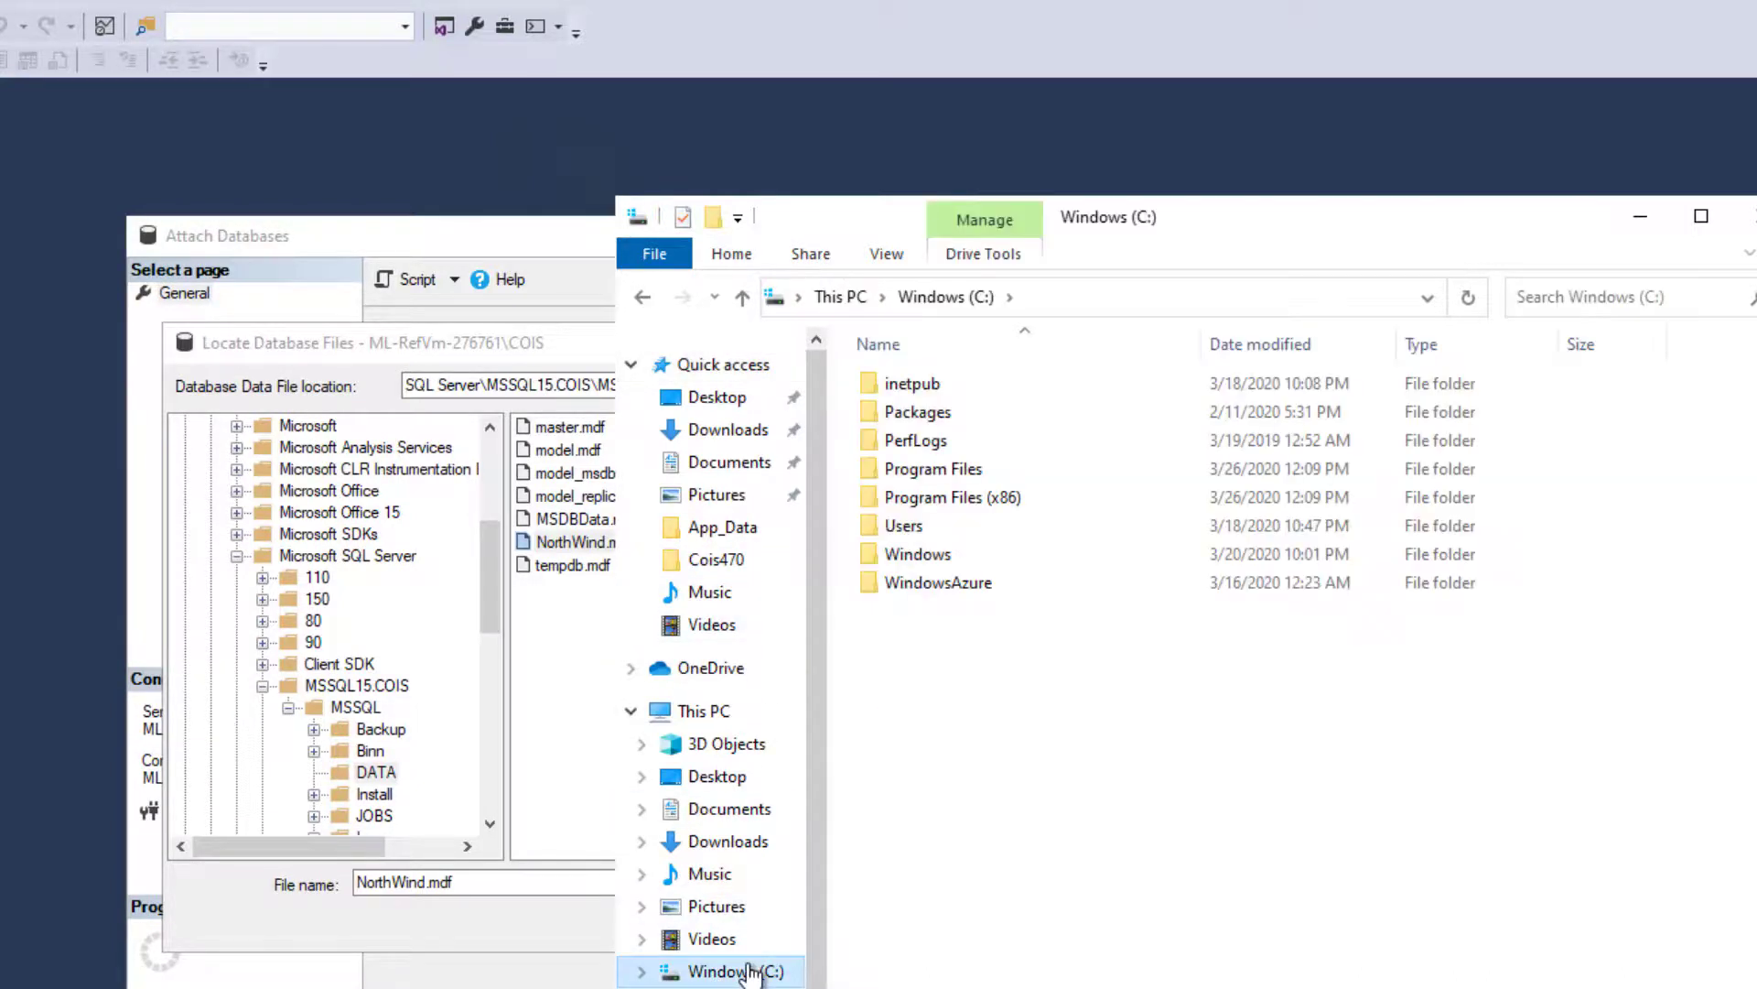
{"action": "double_click", "coordinate": [948, 472]}
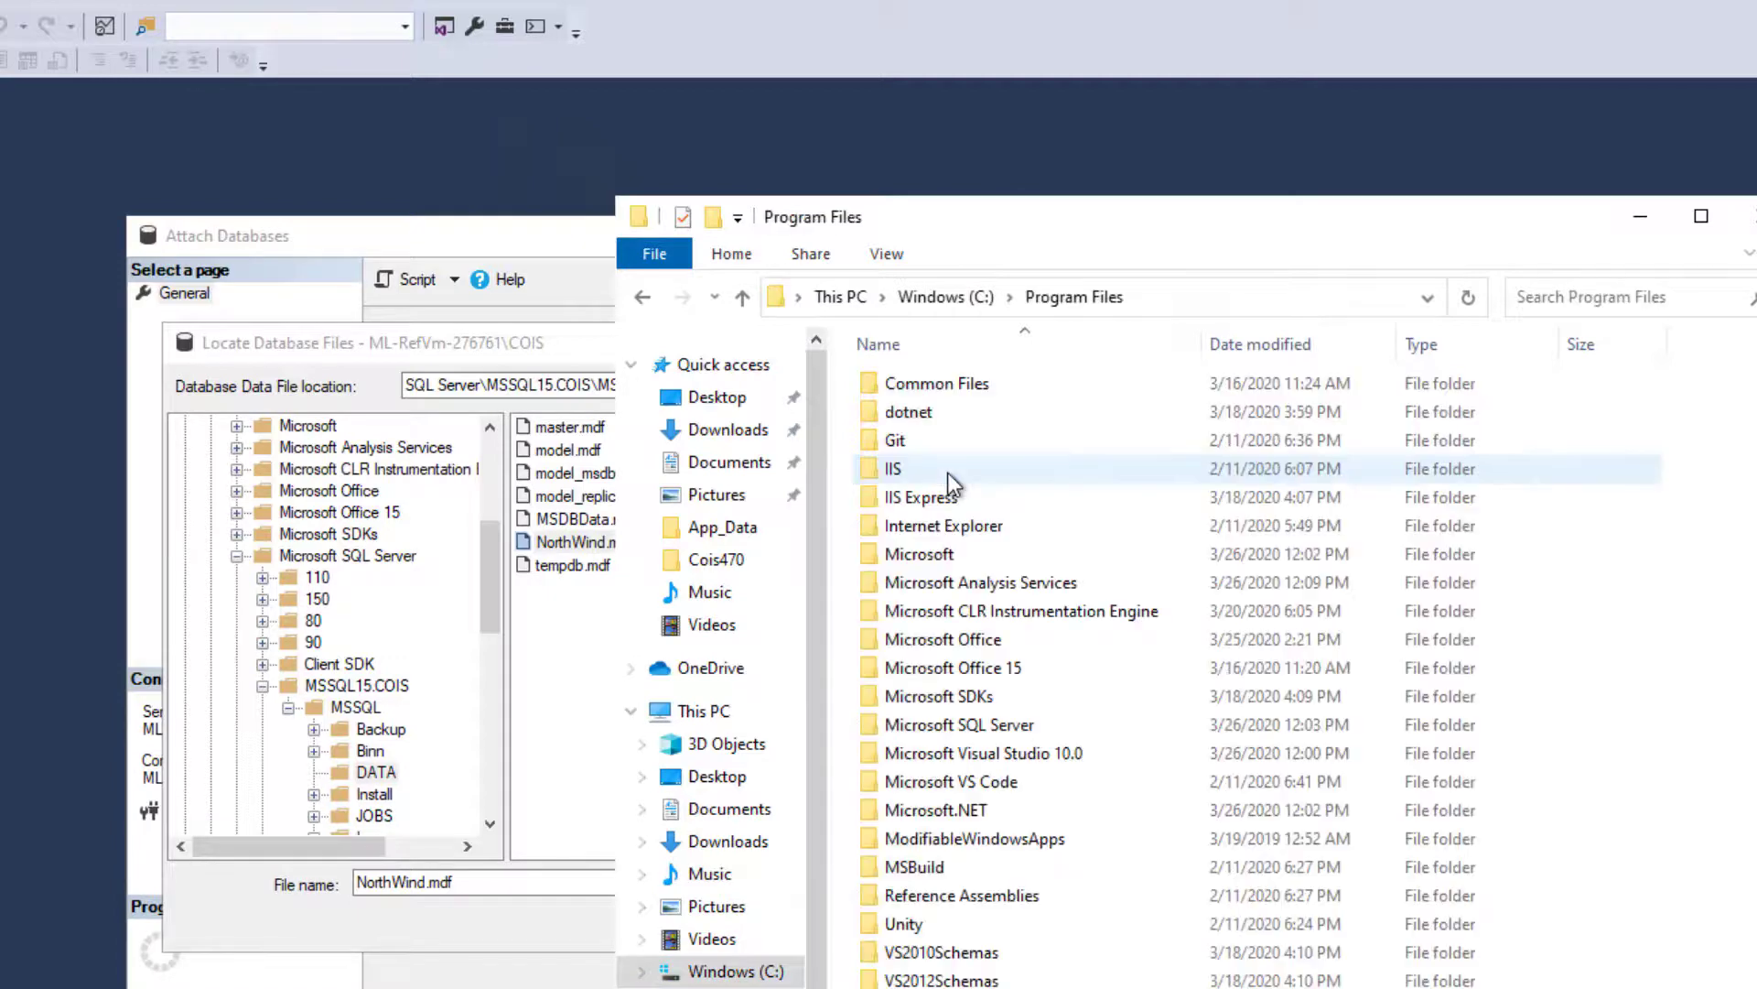
{"action": "double_click", "coordinate": [980, 722]}
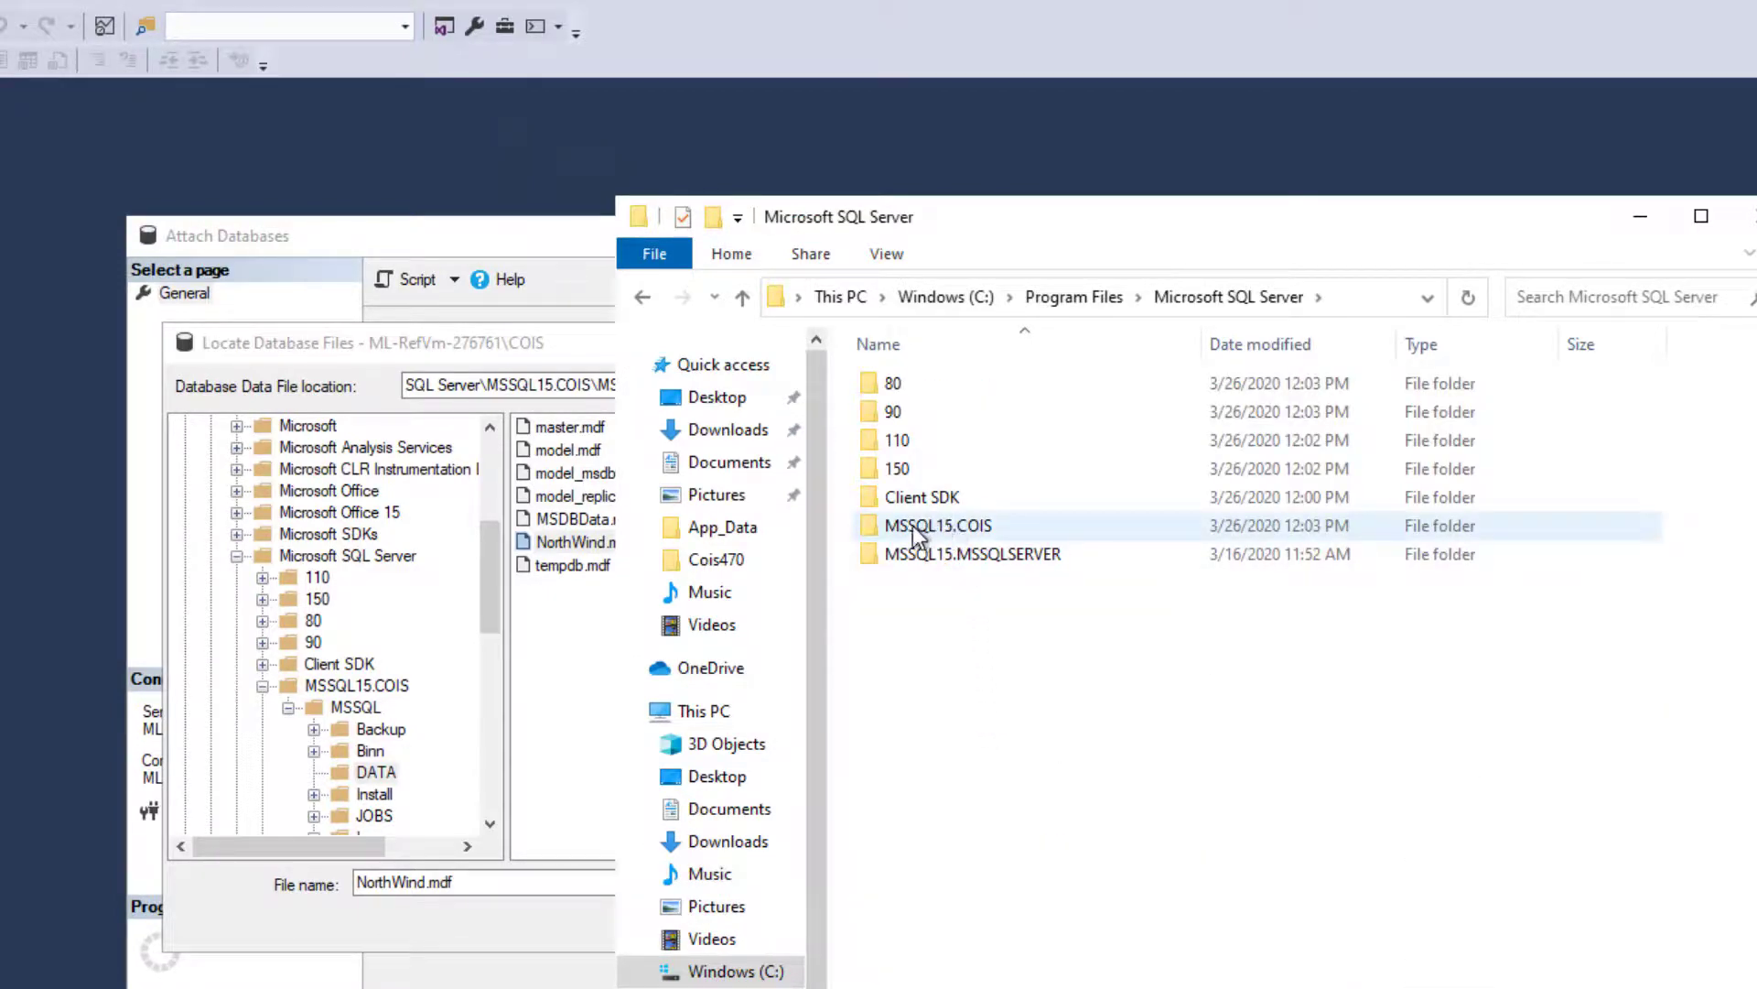
{"action": "double_click", "coordinate": [995, 525]}
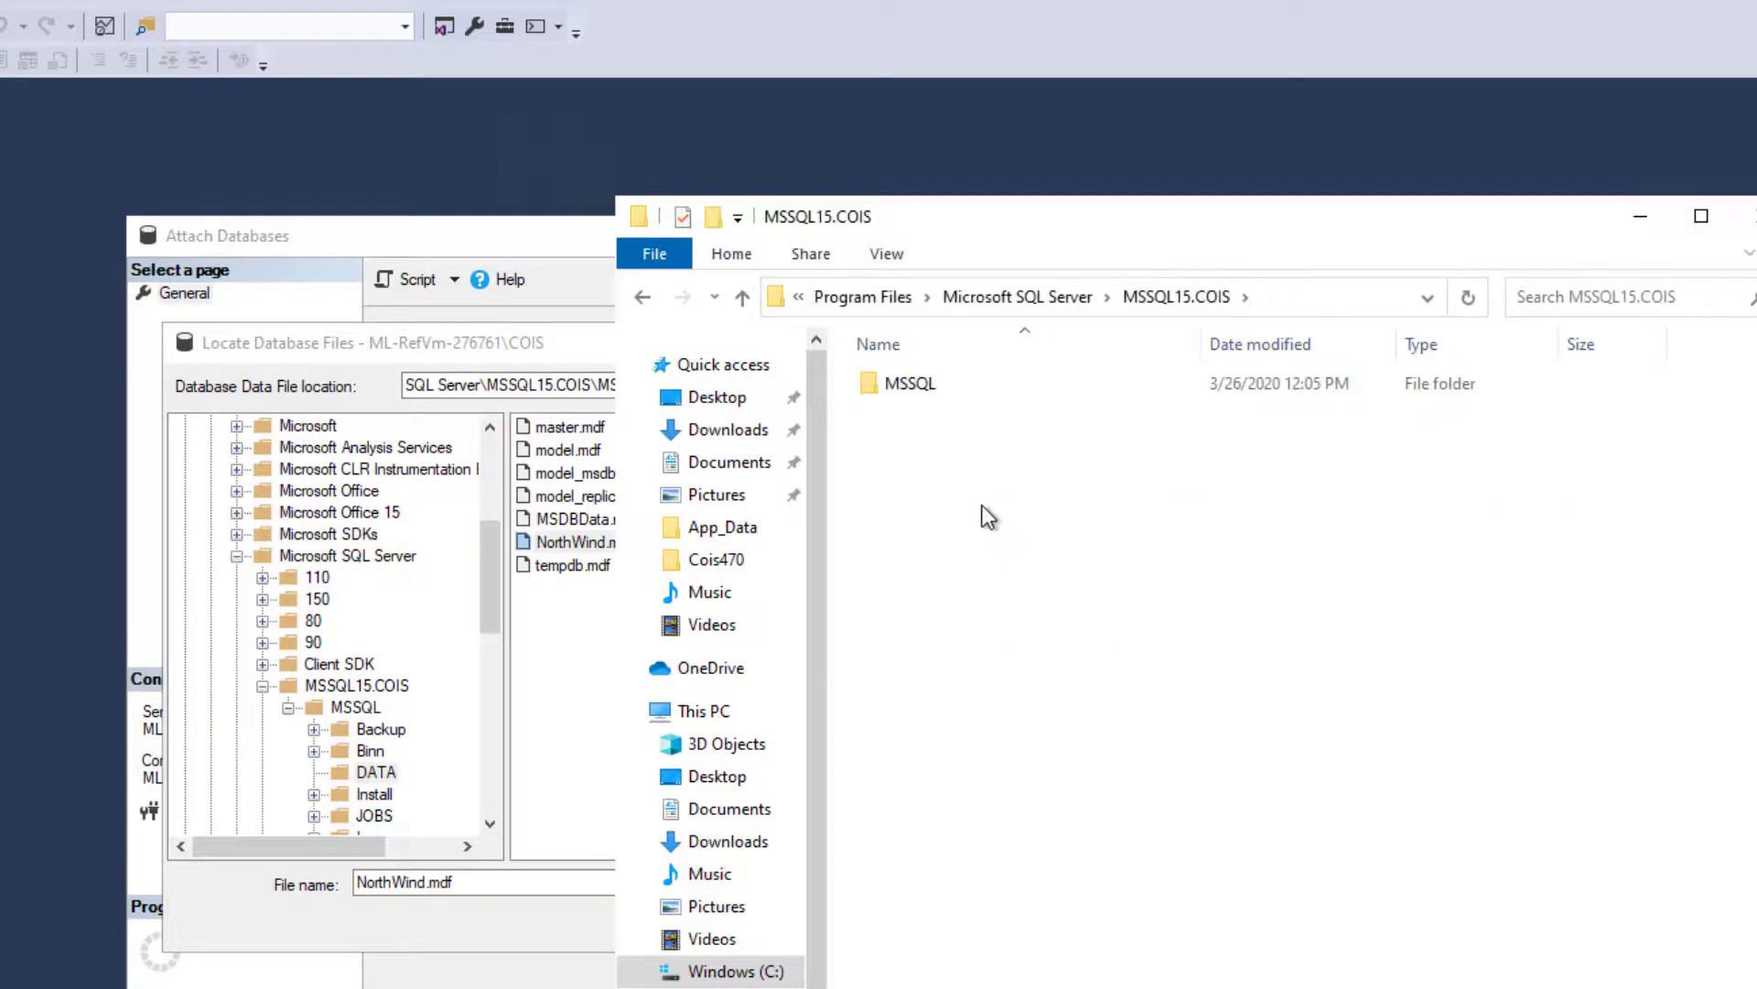
{"action": "double_click", "coordinate": [932, 381]}
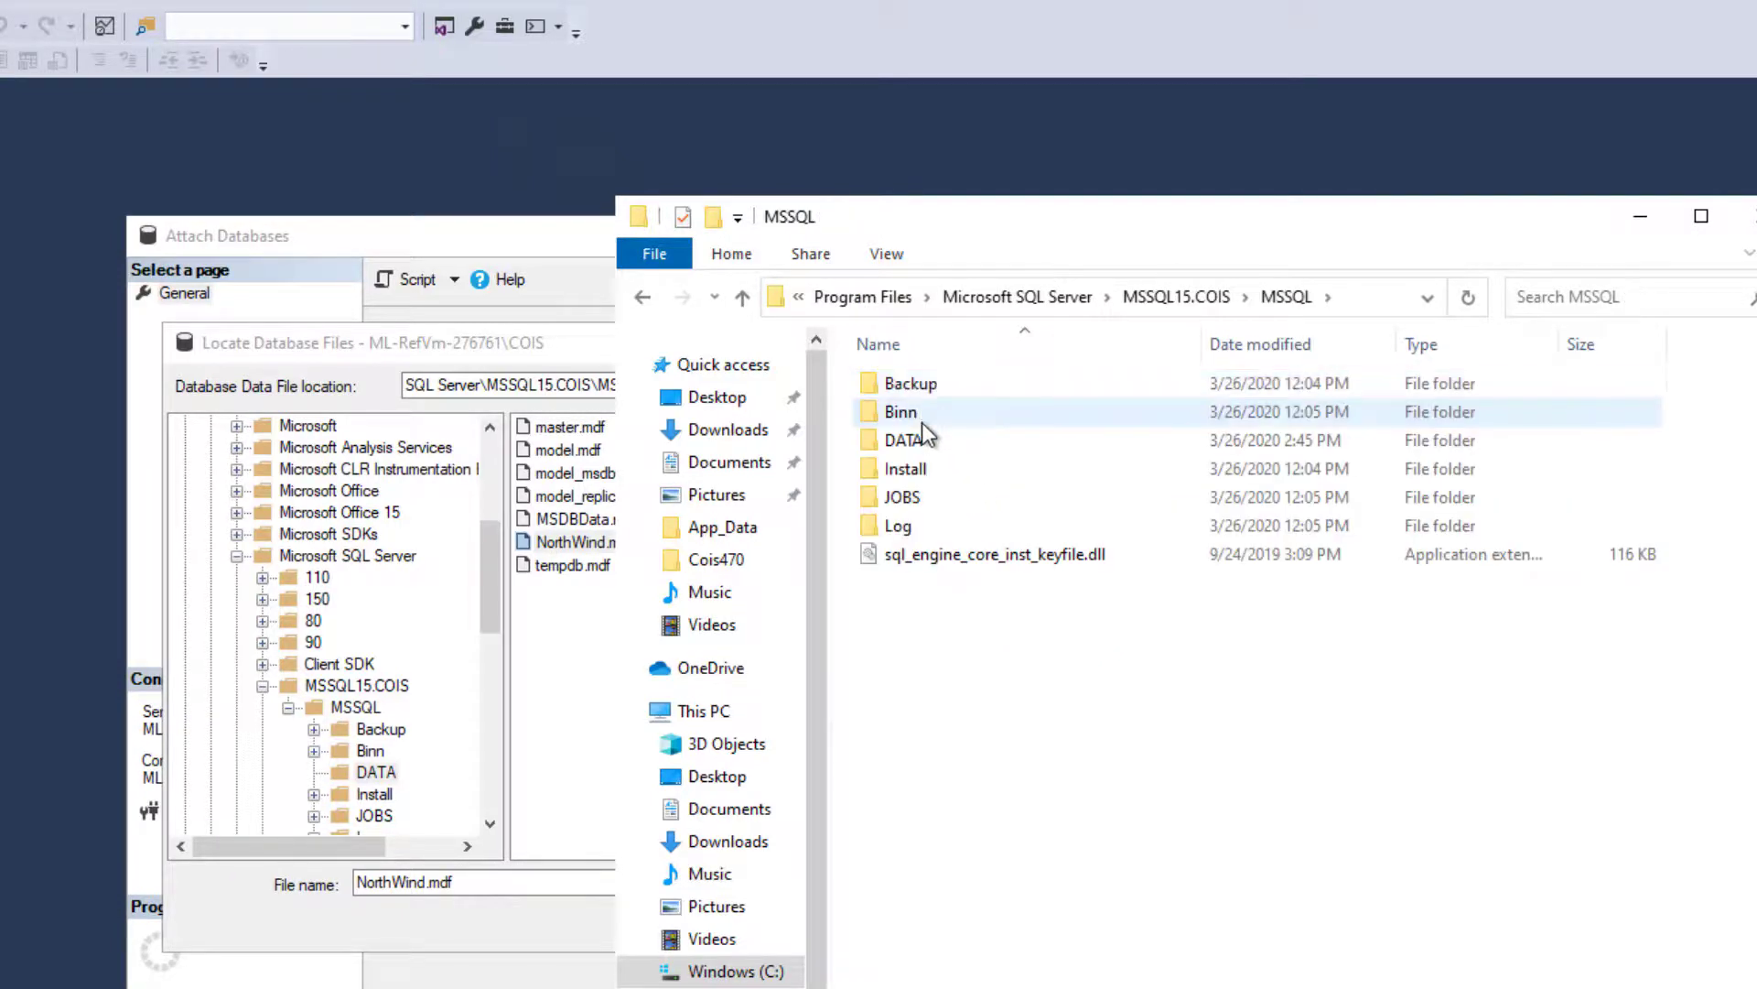
{"action": "left_click", "coordinate": [919, 440]}
{"action": "double_click", "coordinate": [919, 439]}
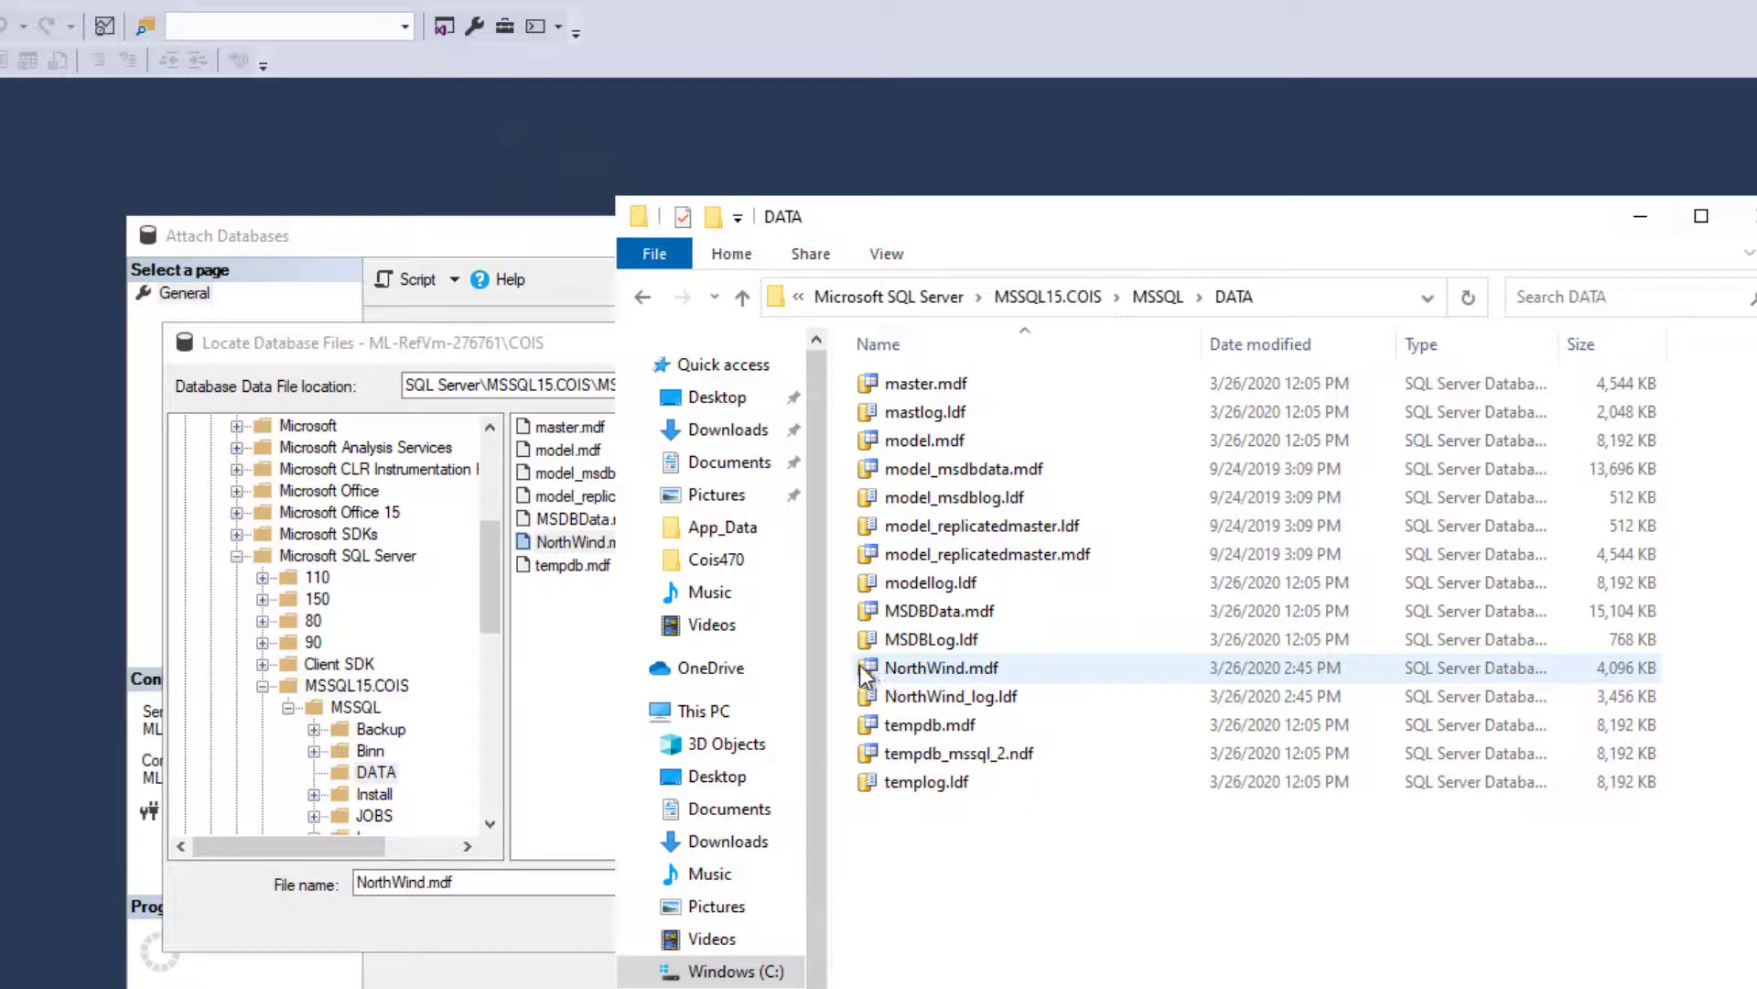
{"action": "left_click_drag", "start_coordinate": [847, 661], "coordinate": [888, 703]}
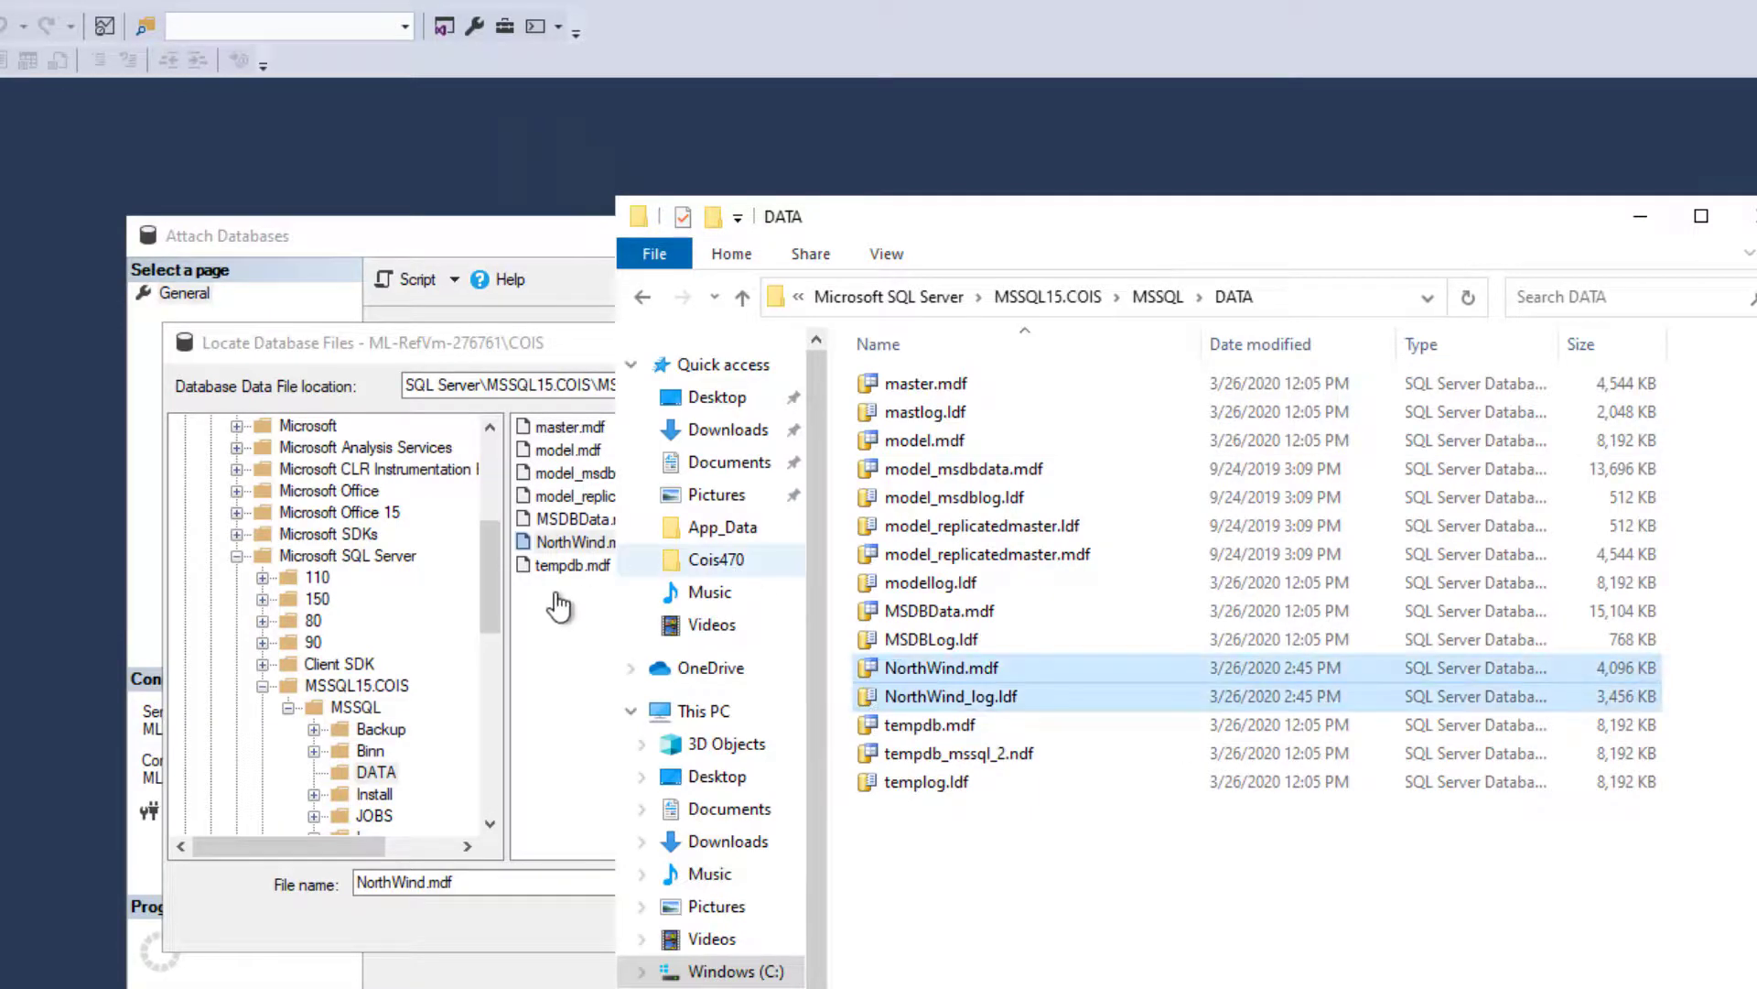
Back in SQL Server Management Studio, confirm NorthWind.mdf as the data file and attach the NorthWind database after reviewing its file names and paths.
{"action": "left_click", "coordinate": [559, 240]}
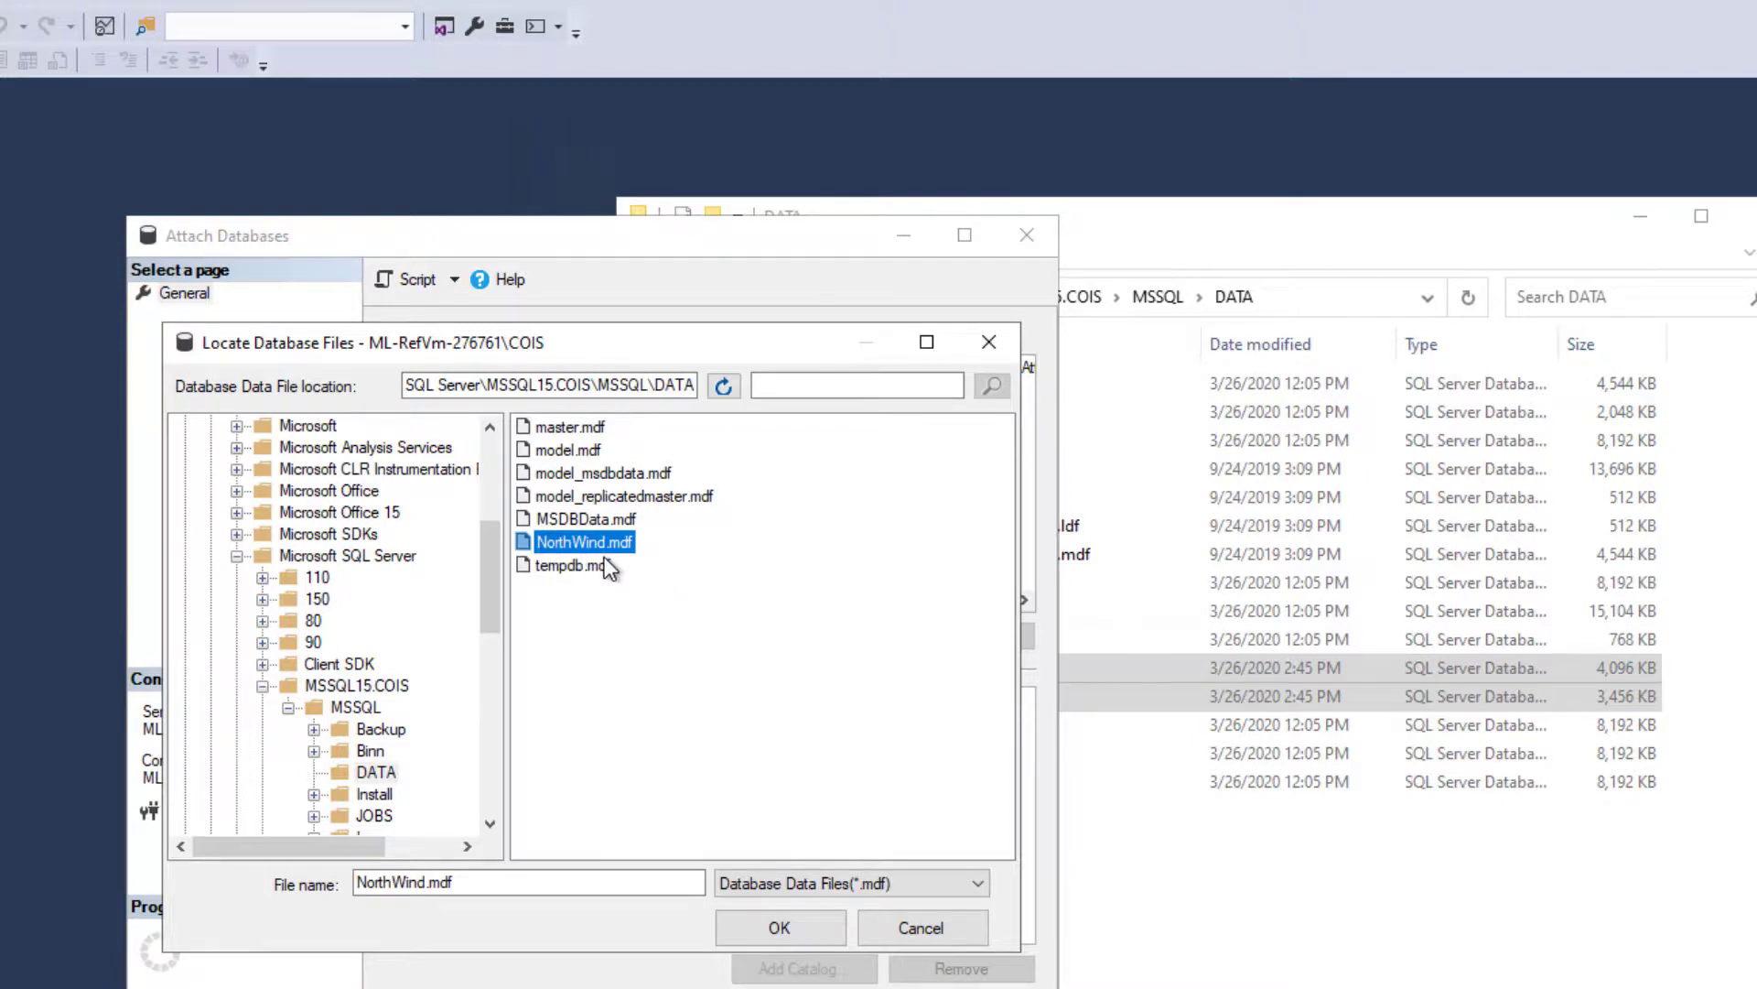
{"action": "left_click", "coordinate": [777, 931]}
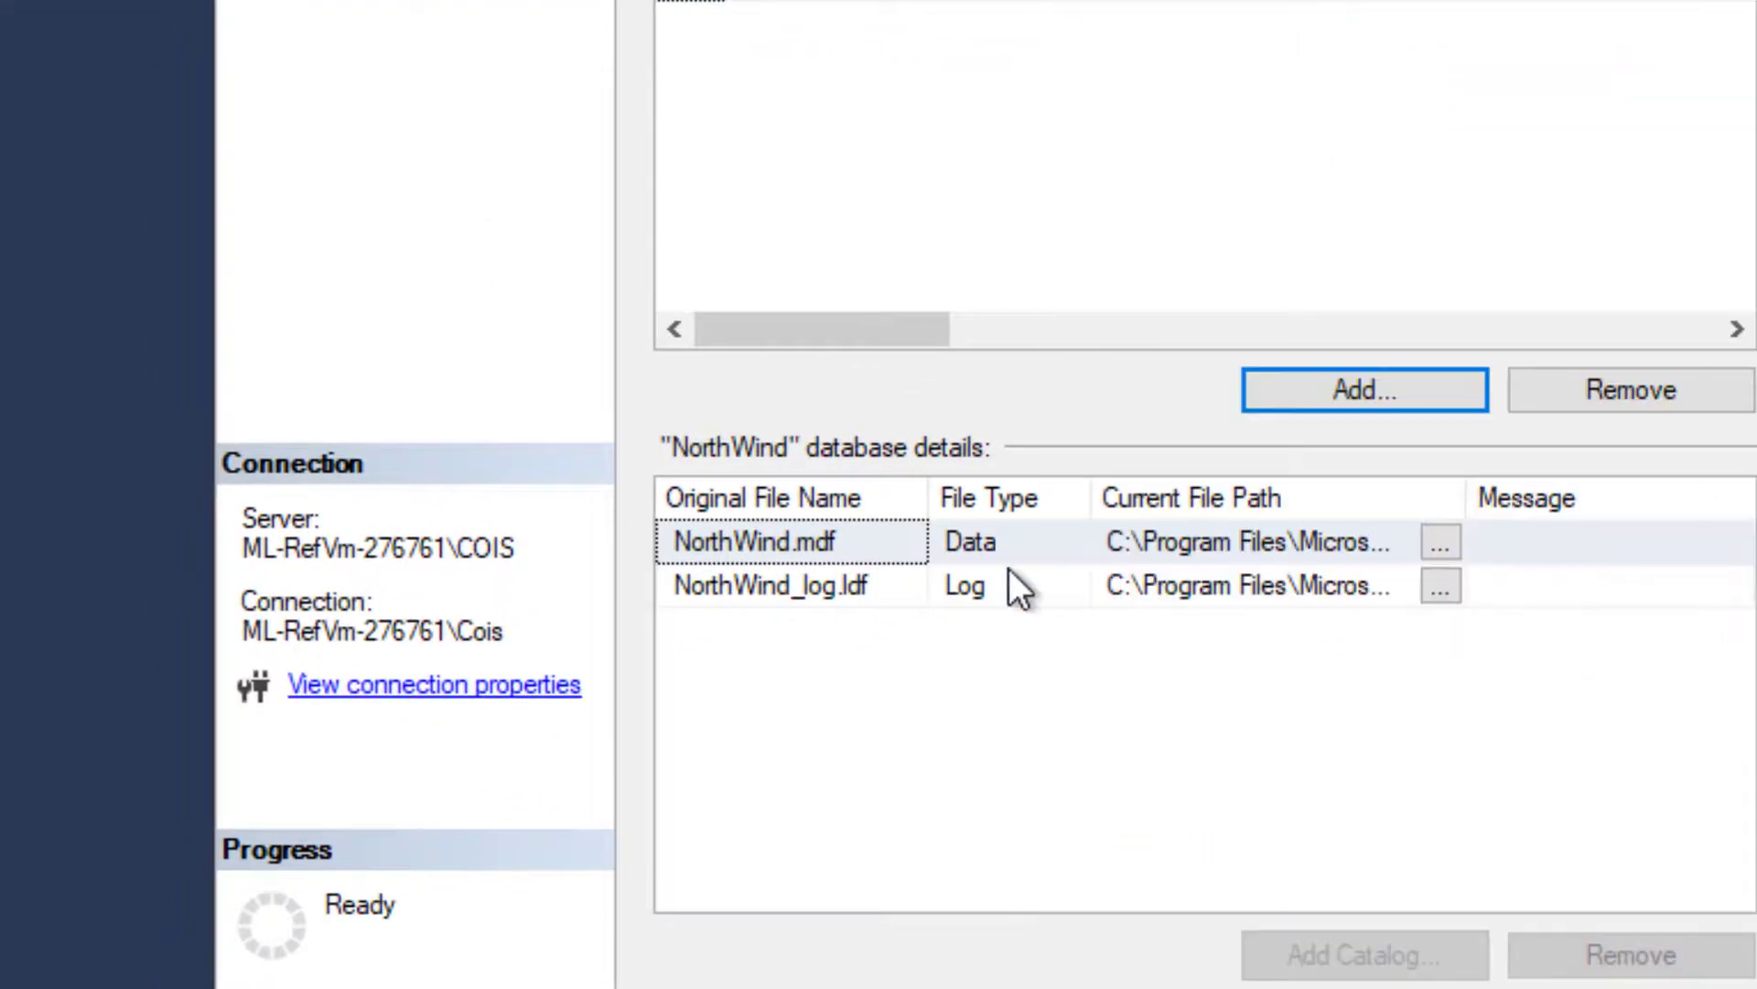
{"action": "left_click_drag", "start_coordinate": [931, 506], "coordinate": [1019, 499]}
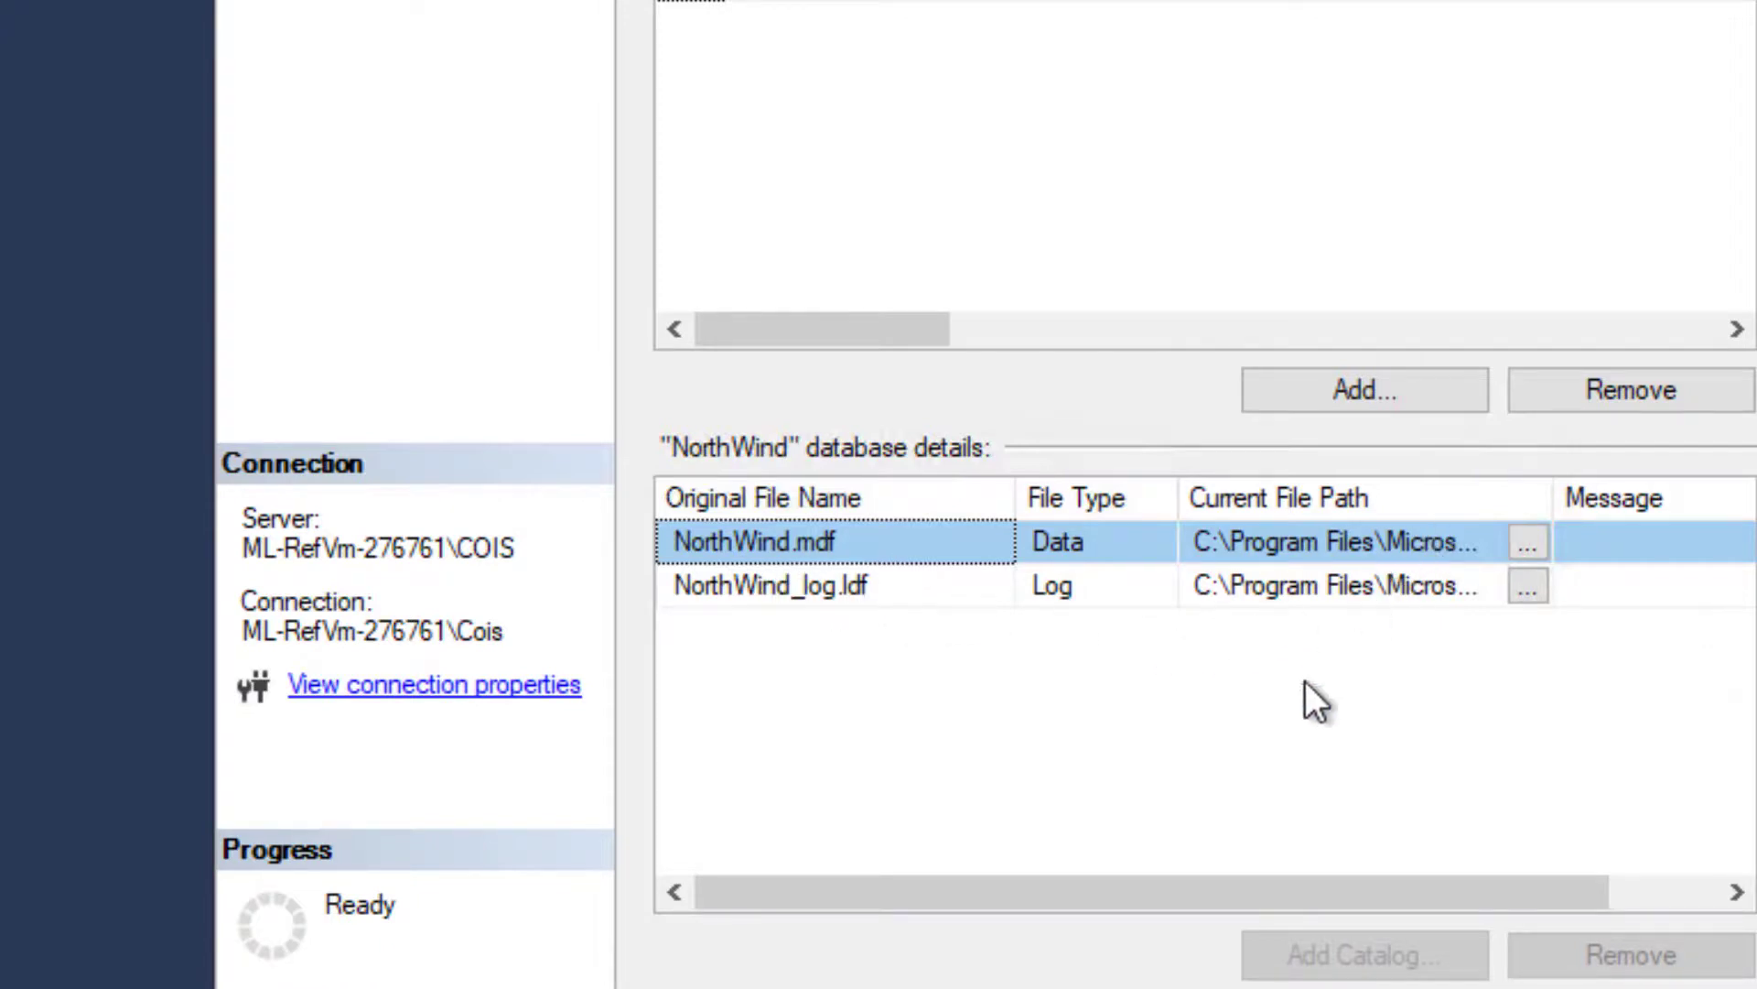
{"action": "left_click_drag", "start_coordinate": [1188, 893], "coordinate": [1379, 892]}
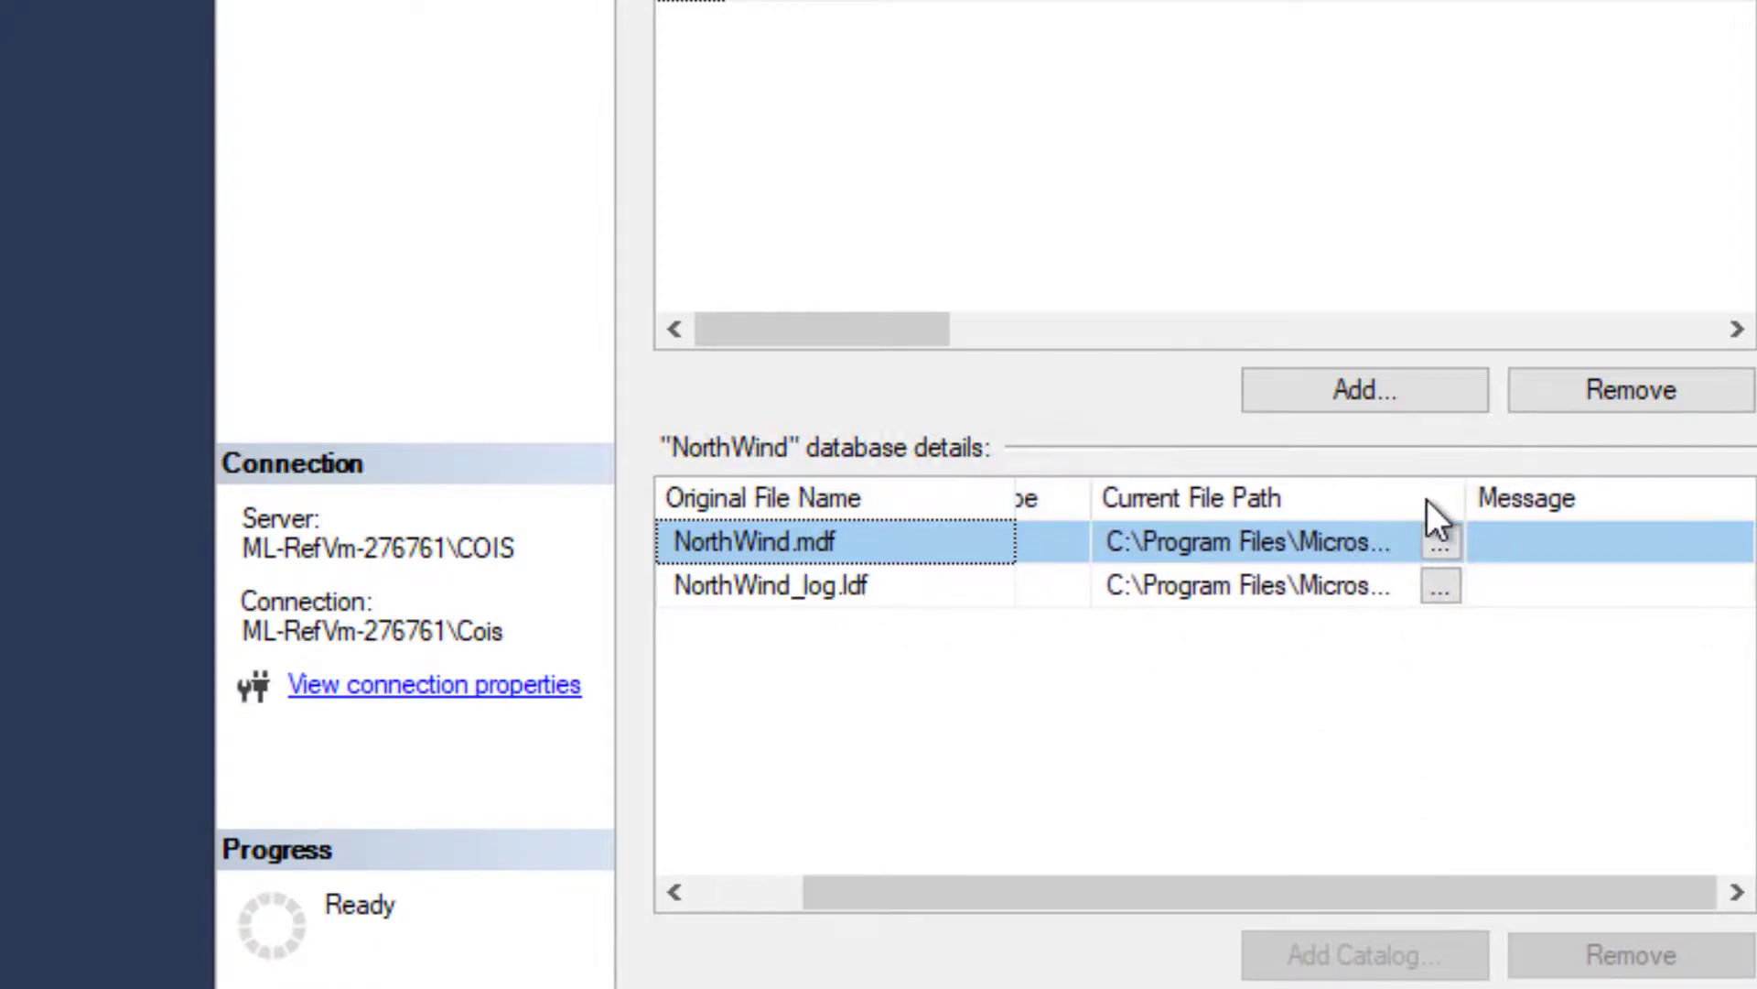
{"action": "left_click_drag", "start_coordinate": [1465, 498], "coordinate": [1594, 498]}
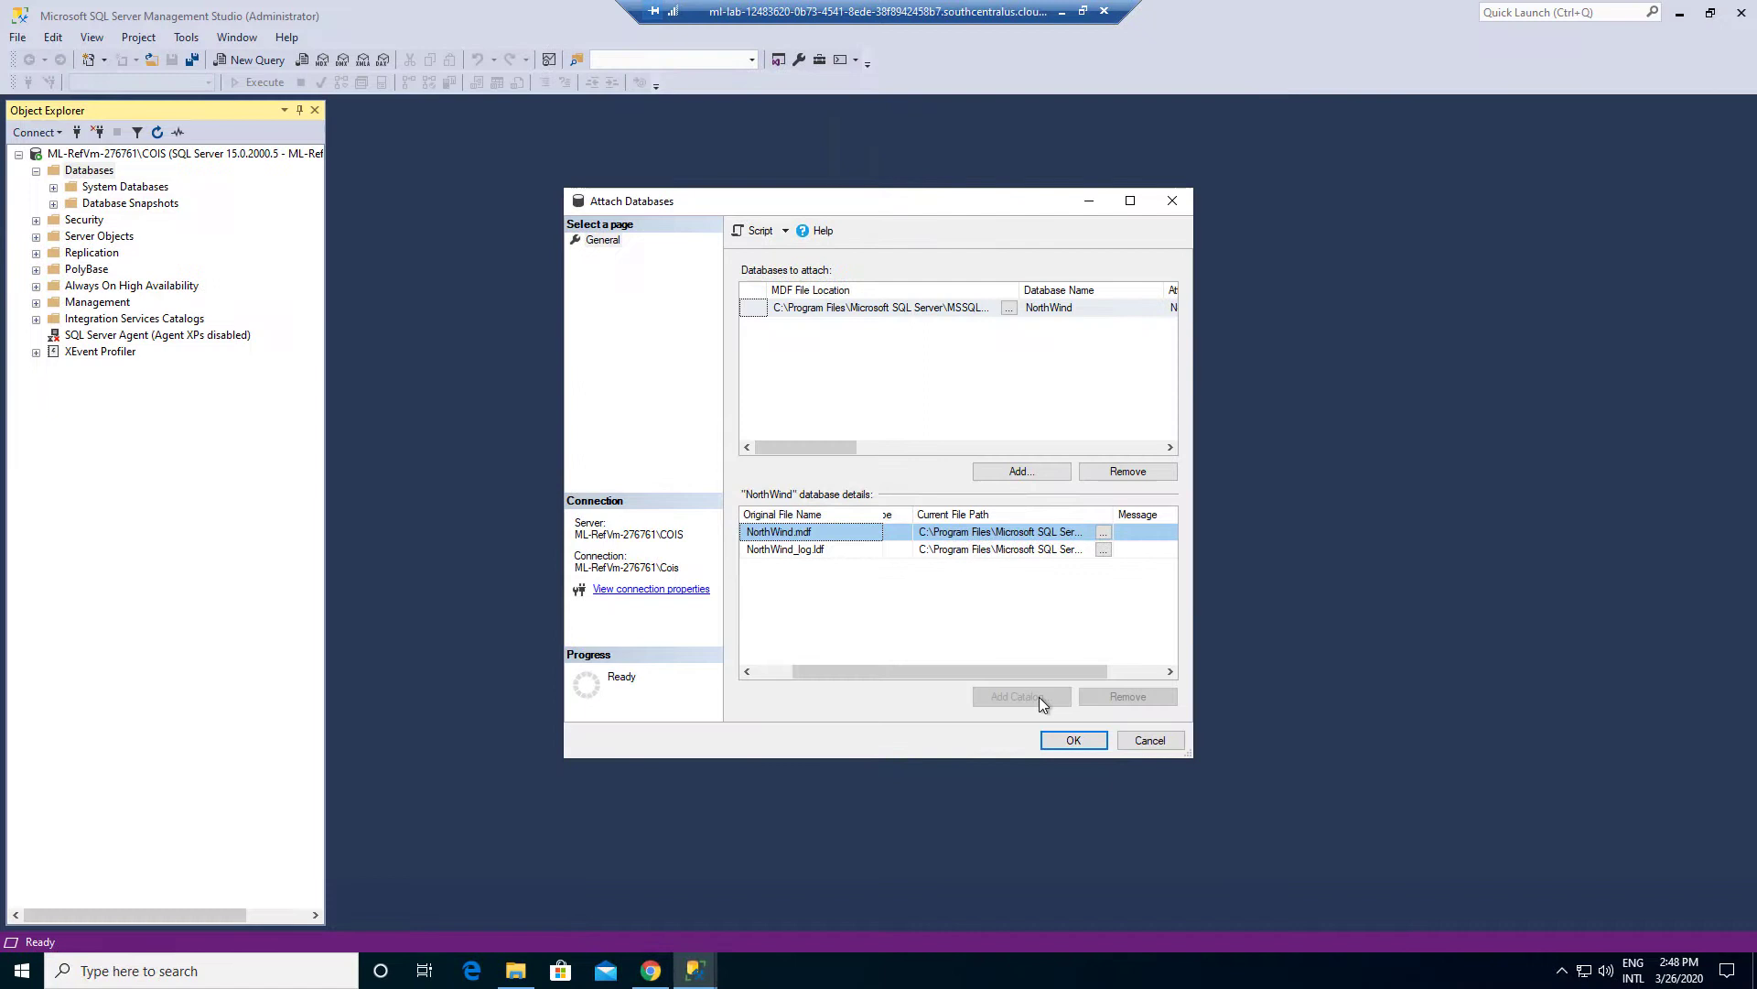
{"action": "left_click", "coordinate": [1064, 741]}
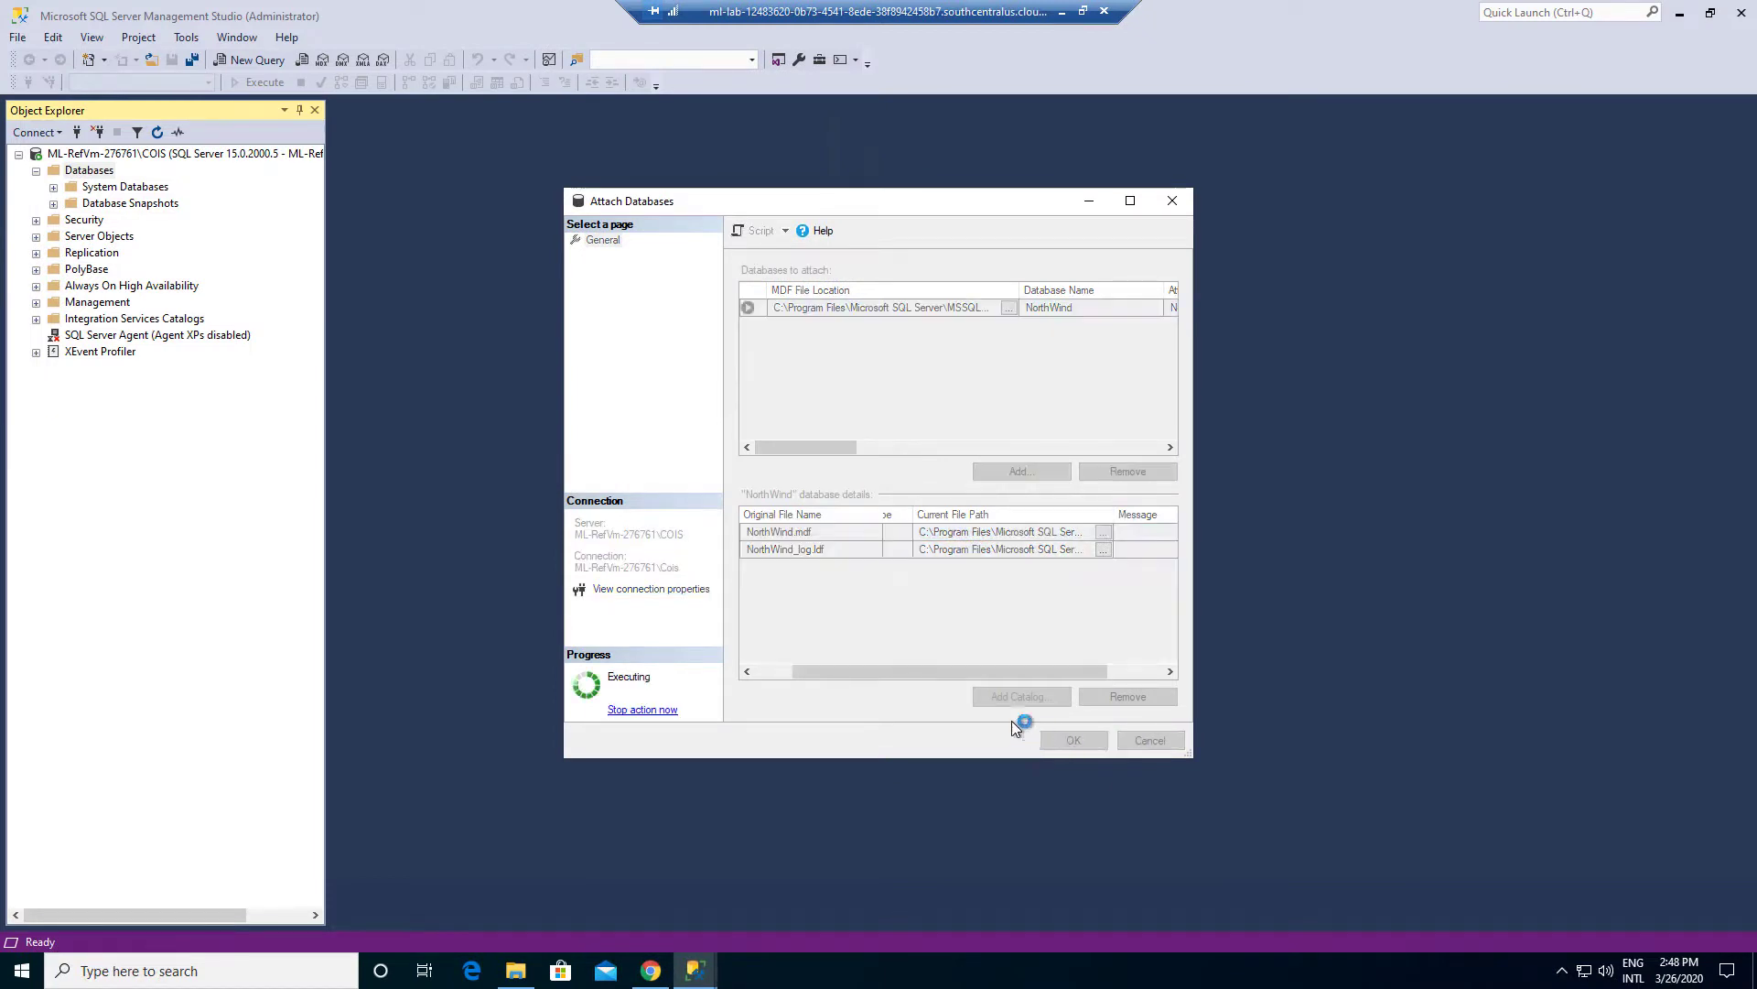